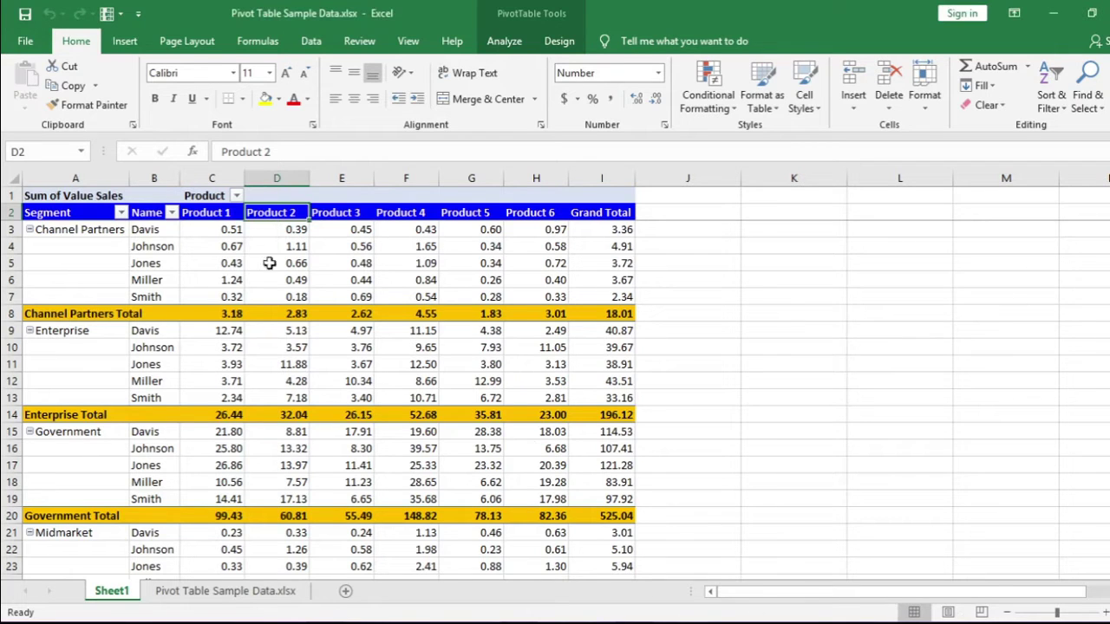
- Look over the raw sales data sheet, then go back to the Sheet1 pivot's Product 1 heading
left_click(253, 593)
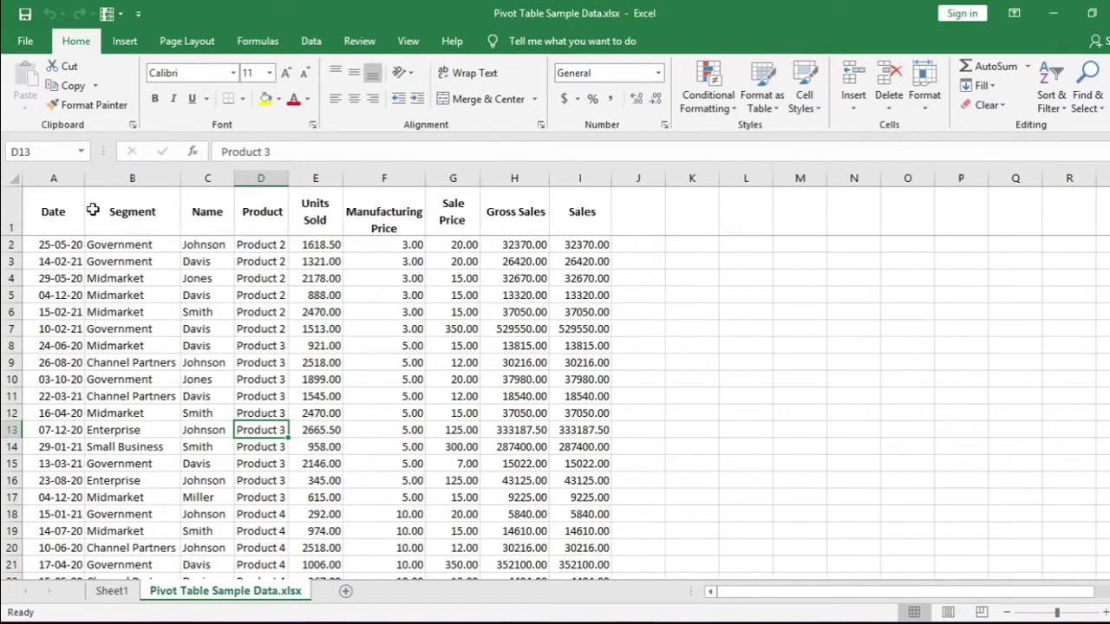
left_click_drag(132, 217, 407, 421)
left_click(384, 447)
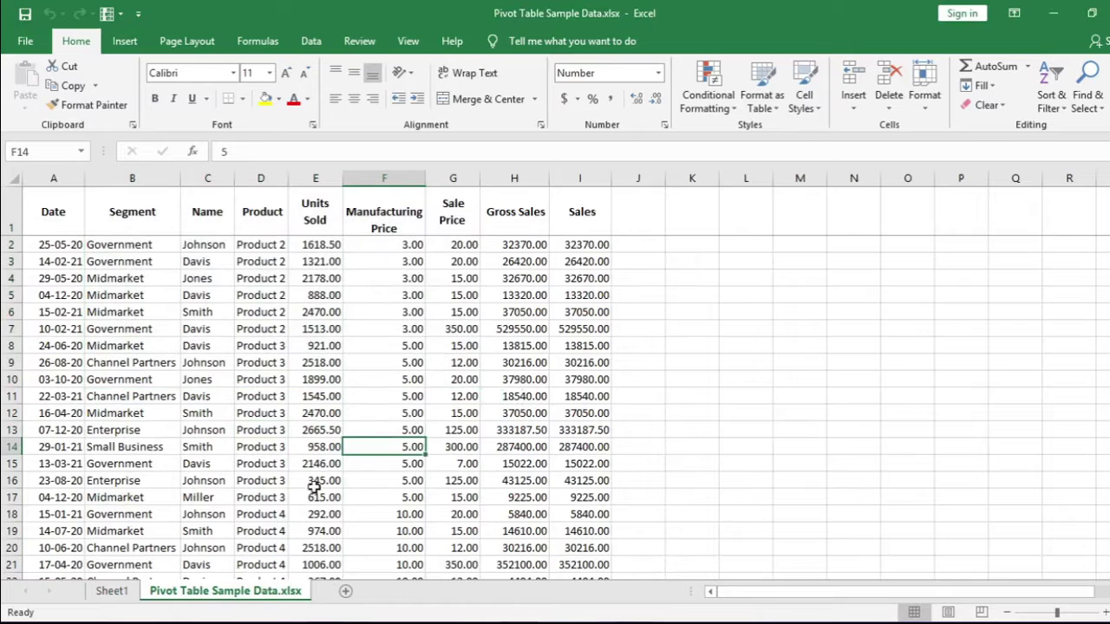
left_click(113, 591)
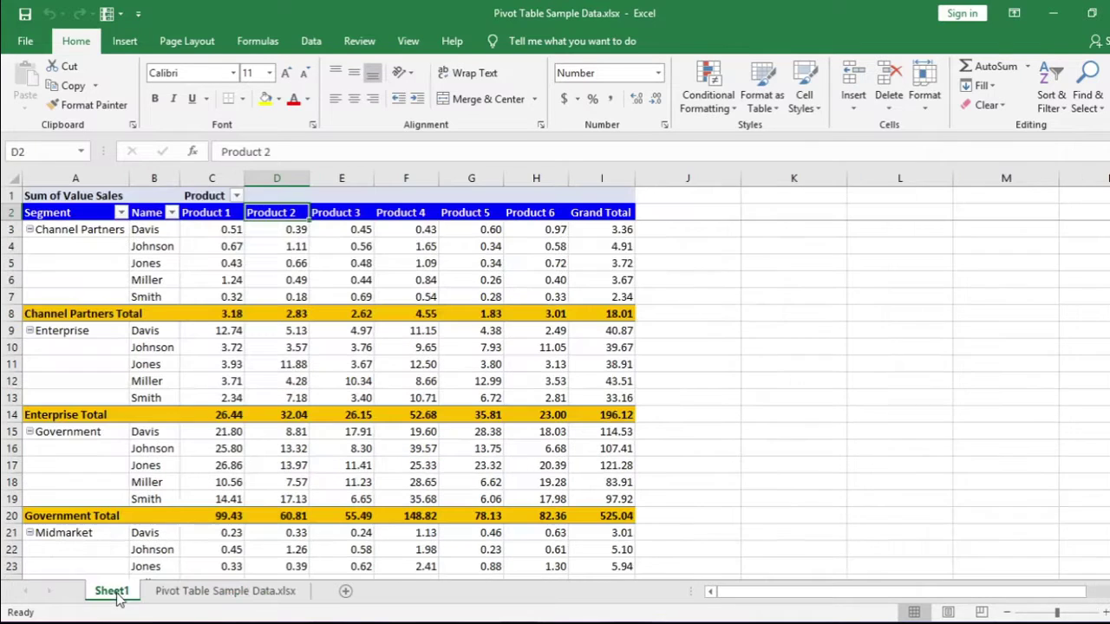
left_click(231, 214)
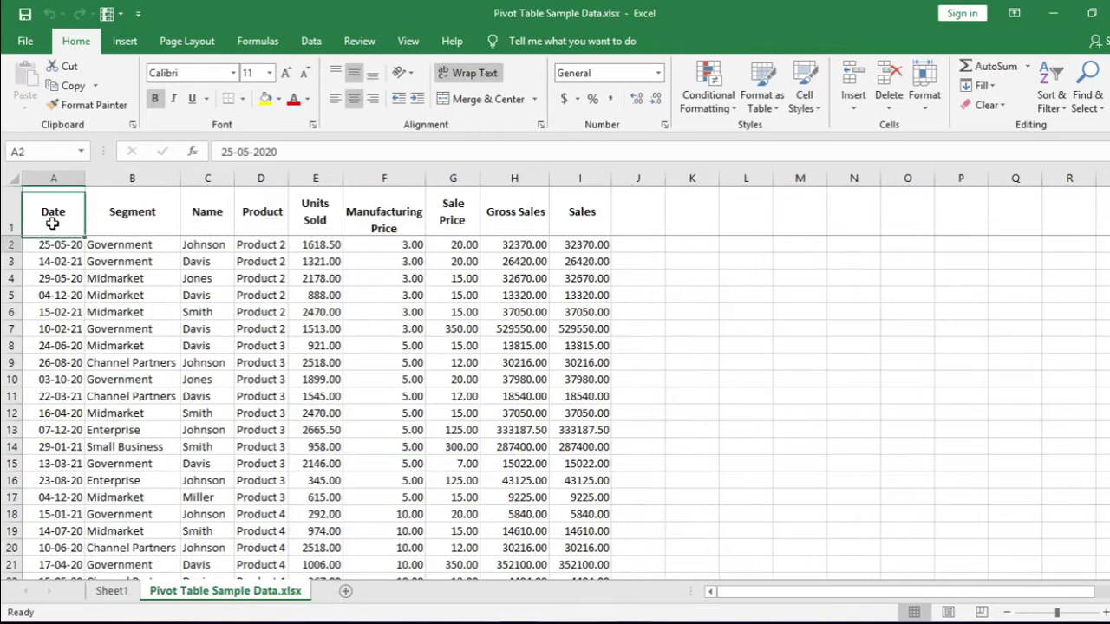
- Copy data rows A2:I701 and paste them below the data starting at A702
key("ctrl+shift+Right")
key("ctrl+shift+Down")
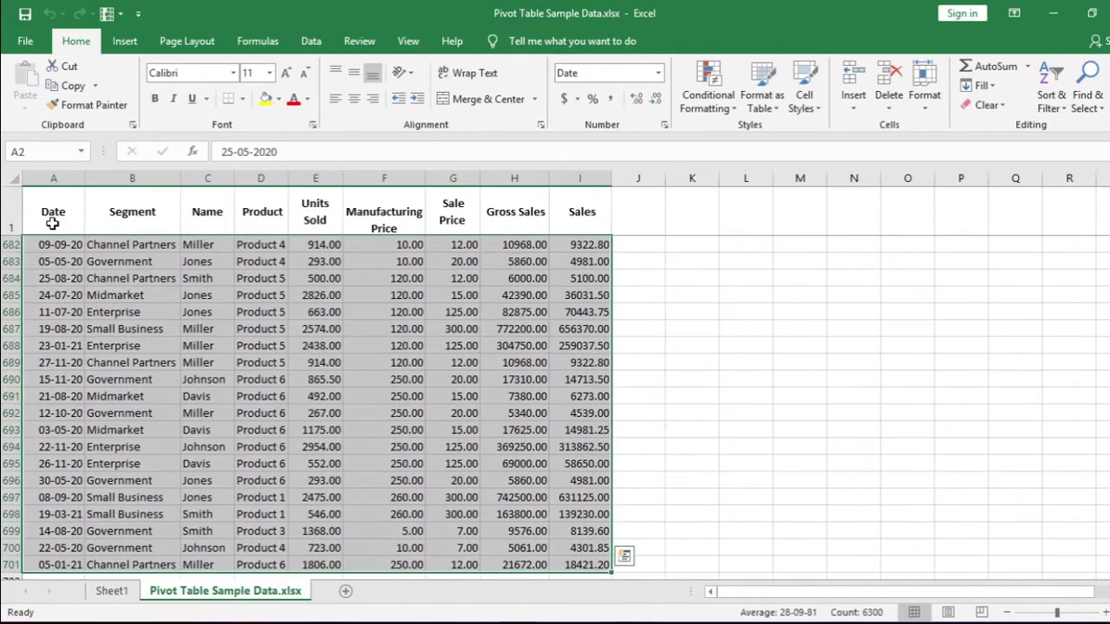
key("ctrl+c")
key("ctrl+Down")
key("Down")
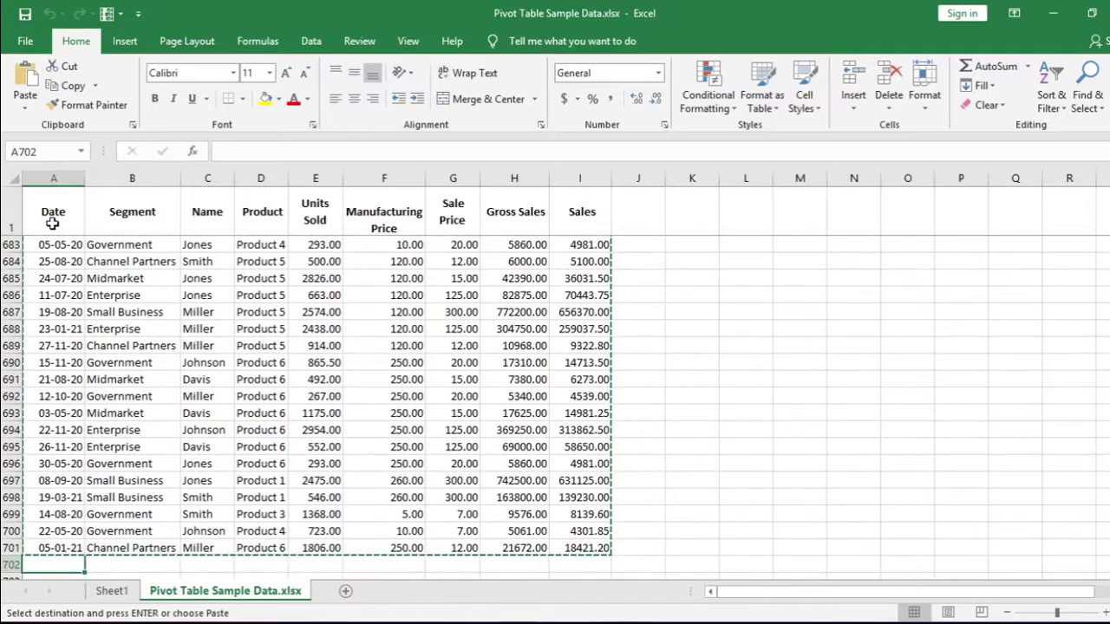
key("ctrl+v")
key("Escape")
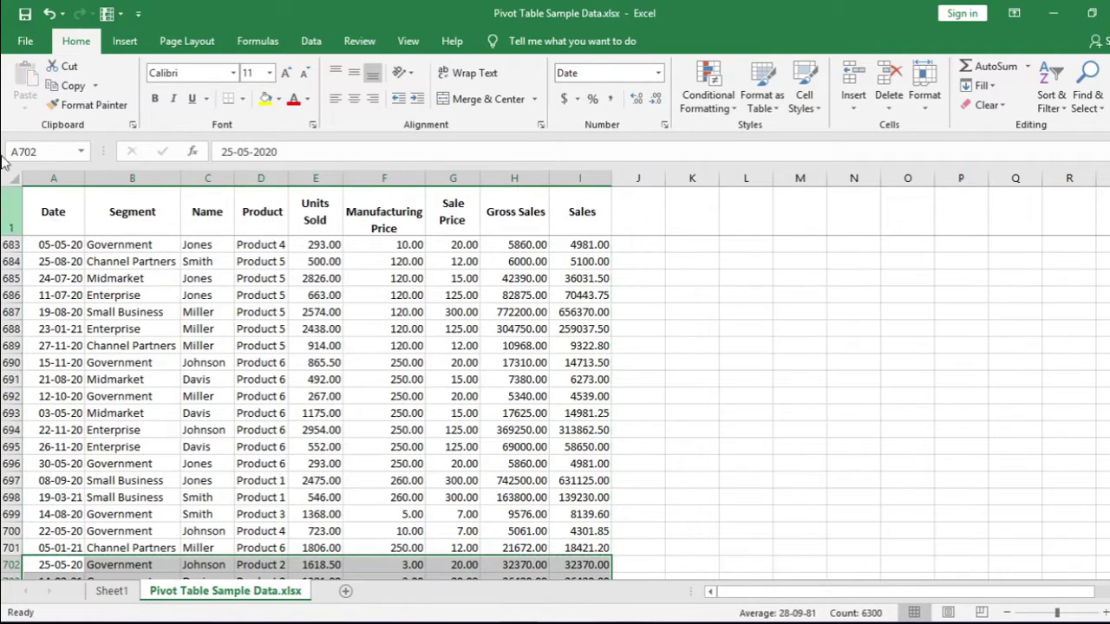
- Confirm the data now ends at row 1401, then return to Sheet1
left_click(66, 208)
key("ctrl+Down")
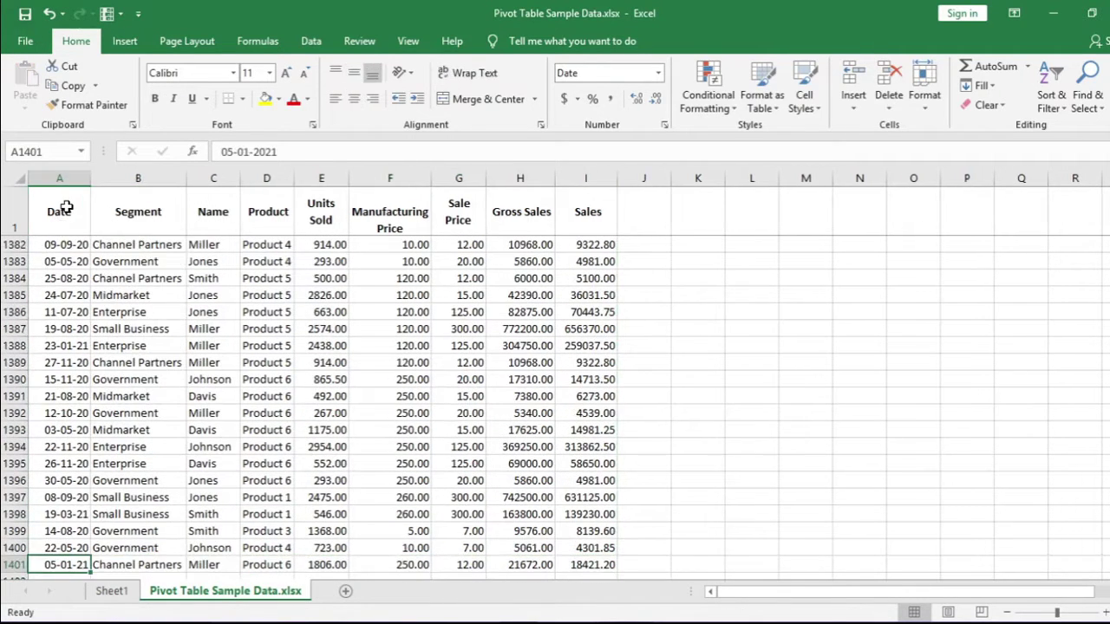
scroll(123, 434, "down", 2)
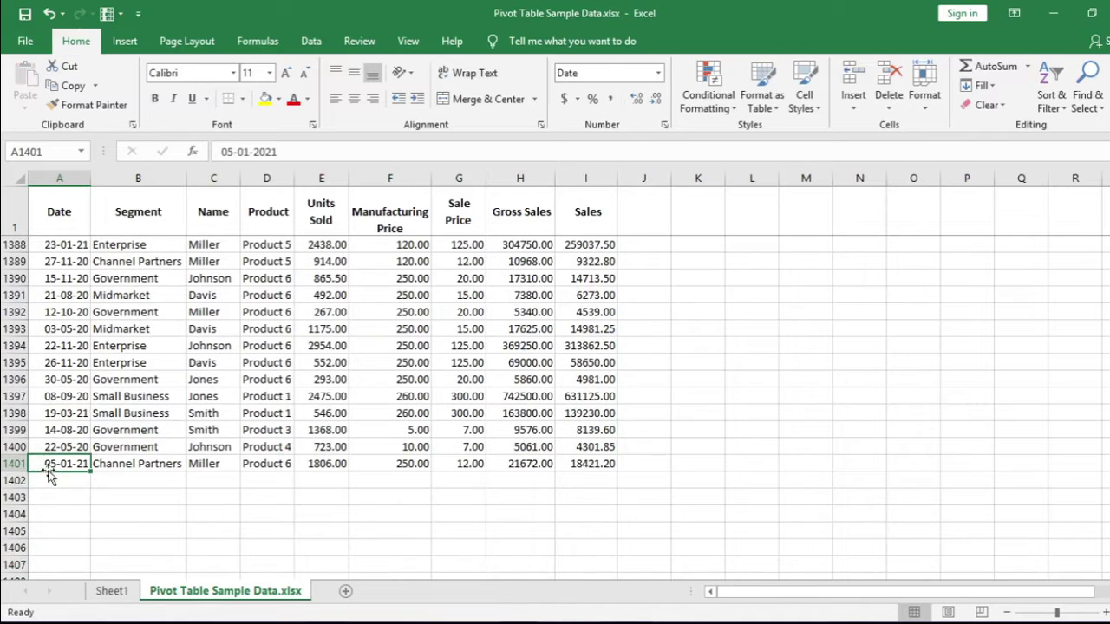
left_click(116, 593)
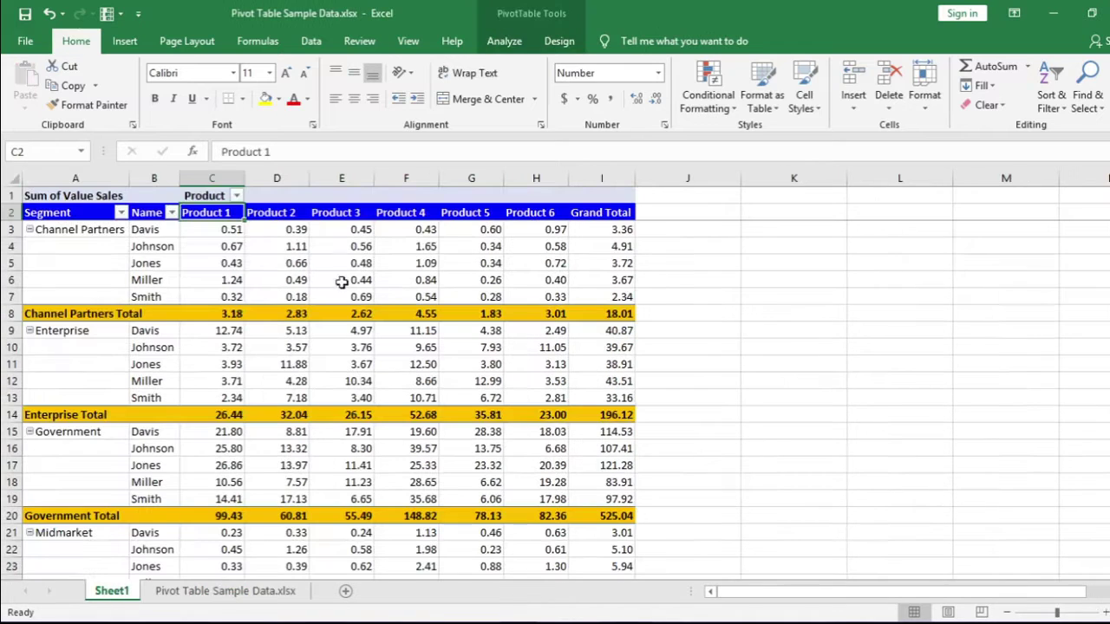
- Refresh the pivot table from its right-click menu
left_click(231, 230)
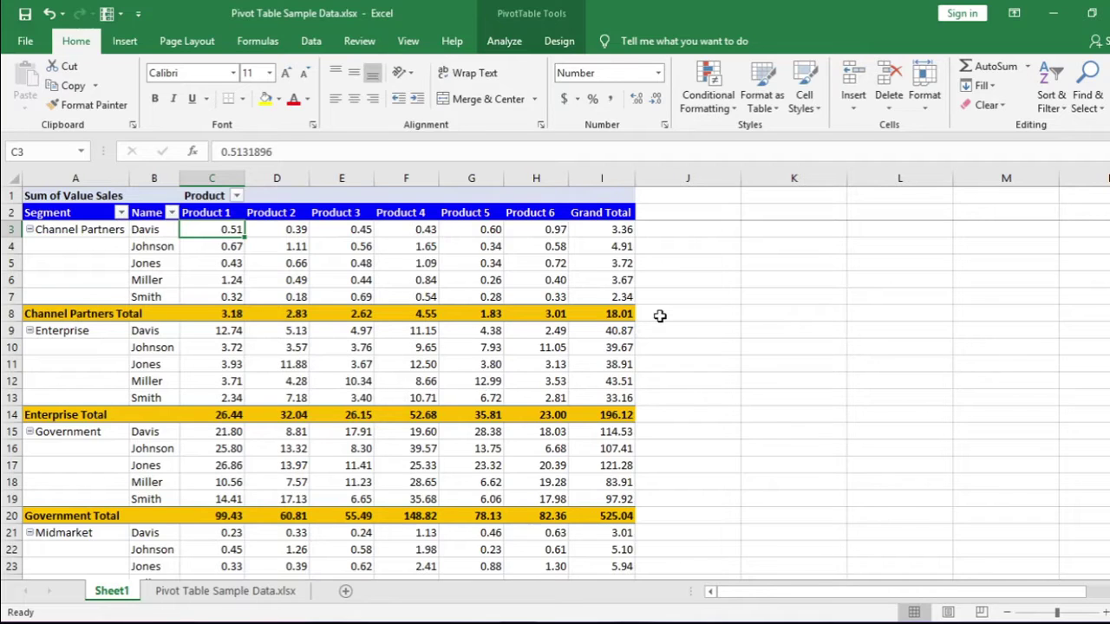
right_click(409, 263)
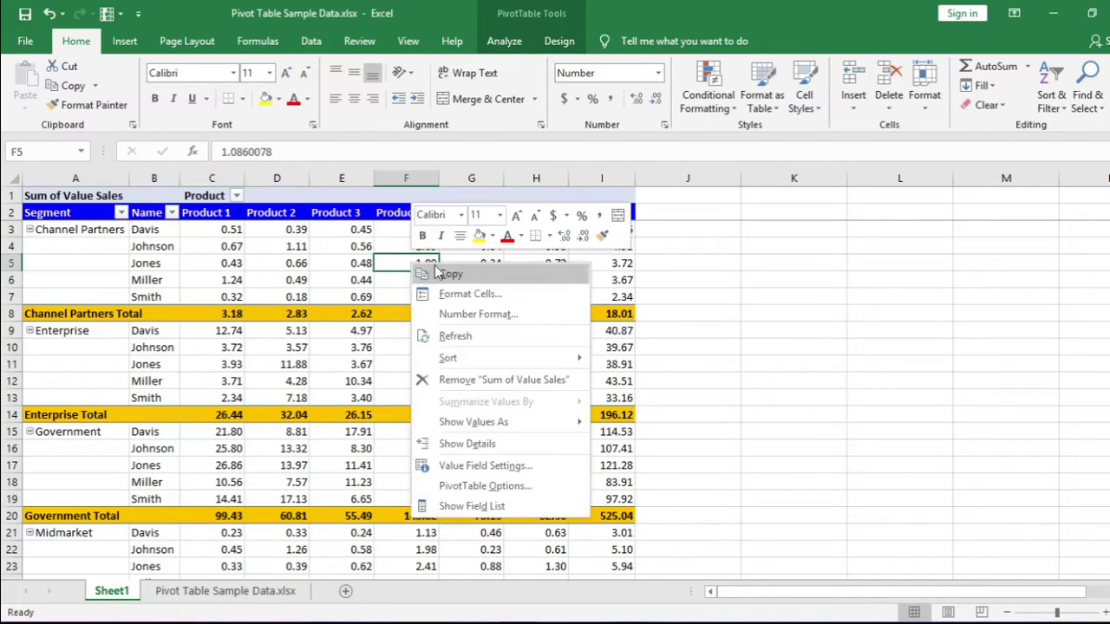
left_click(467, 335)
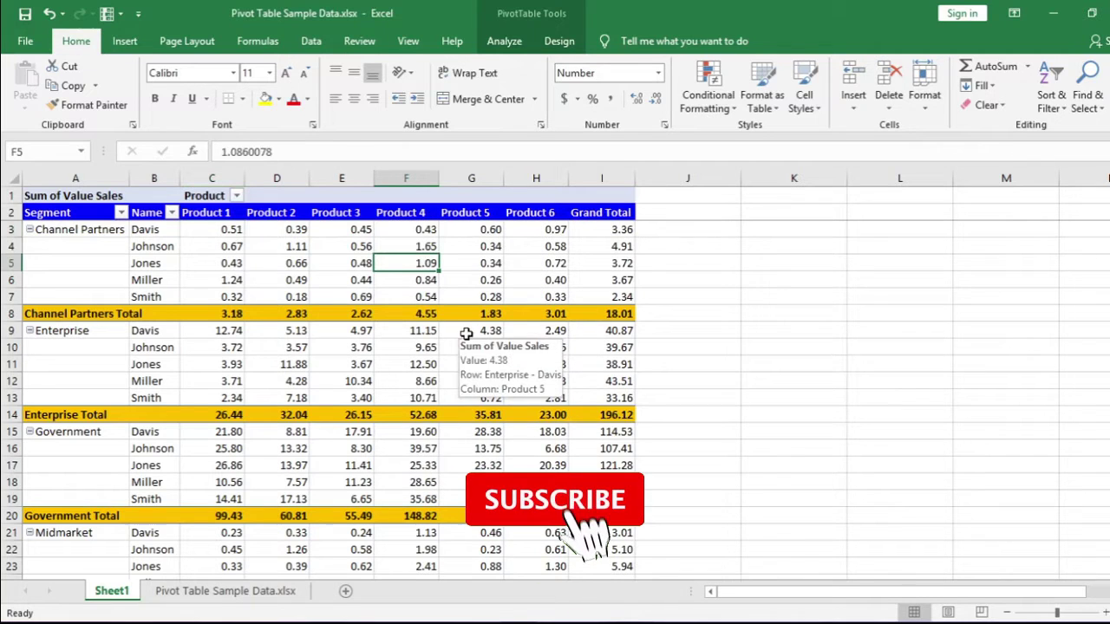
- Run Refresh All from PivotTable Analyze, then switch to the raw data sheet
left_click(227, 230)
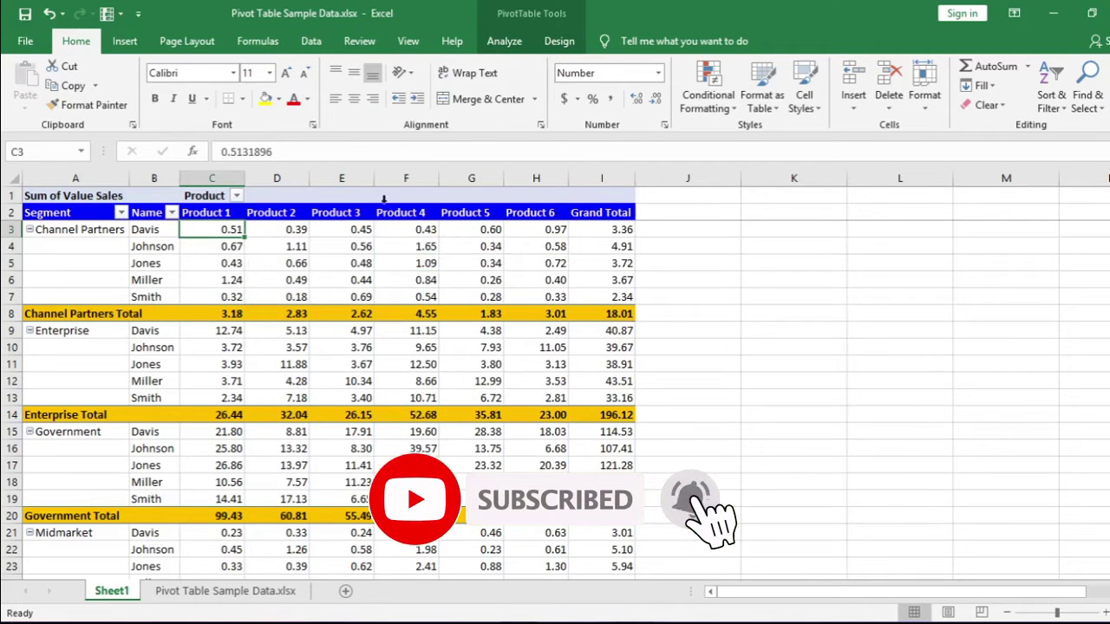
left_click(504, 41)
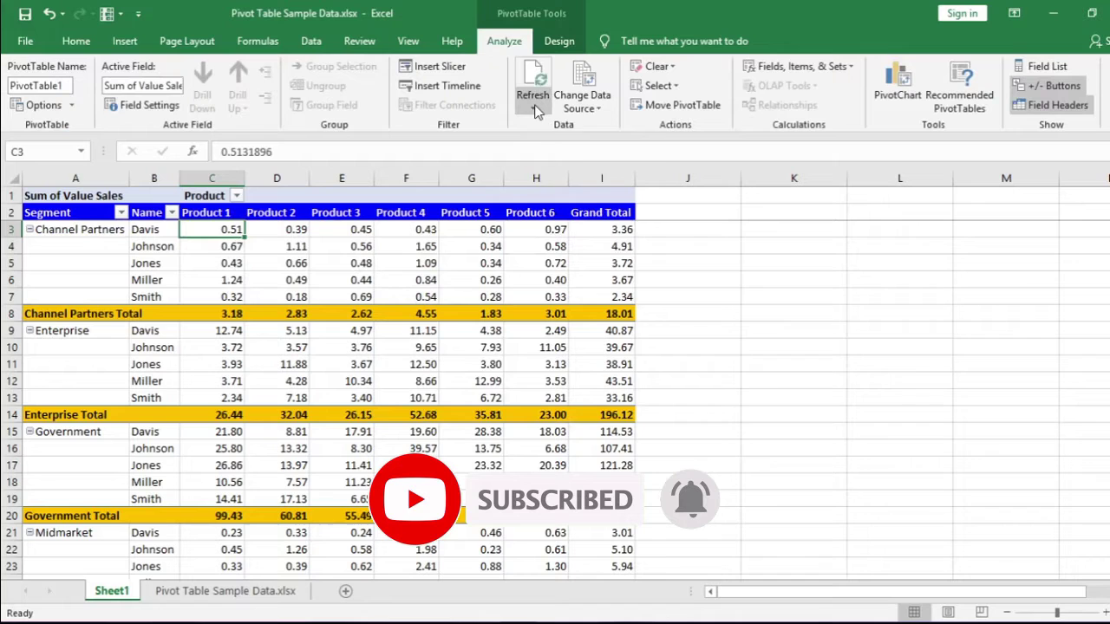
left_click(532, 108)
left_click(545, 145)
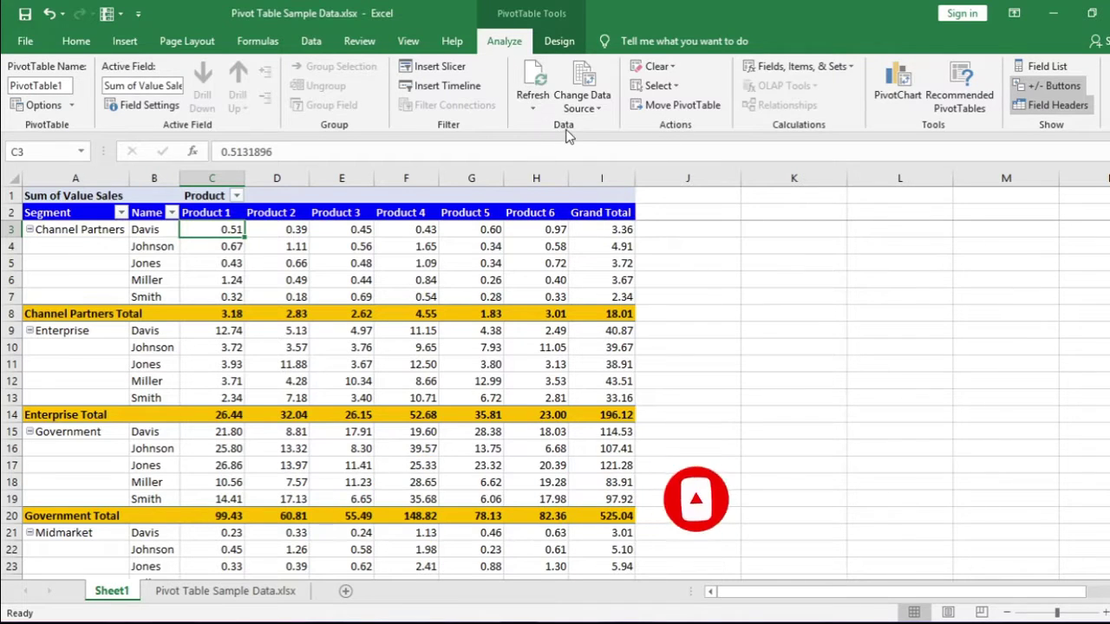
left_click(532, 102)
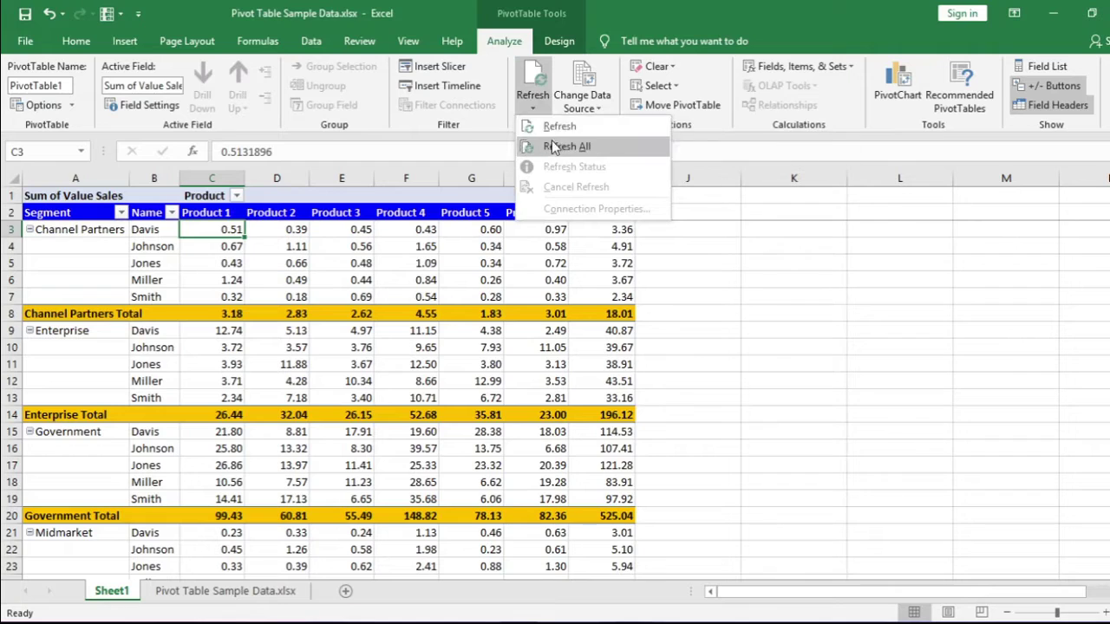
left_click(553, 128)
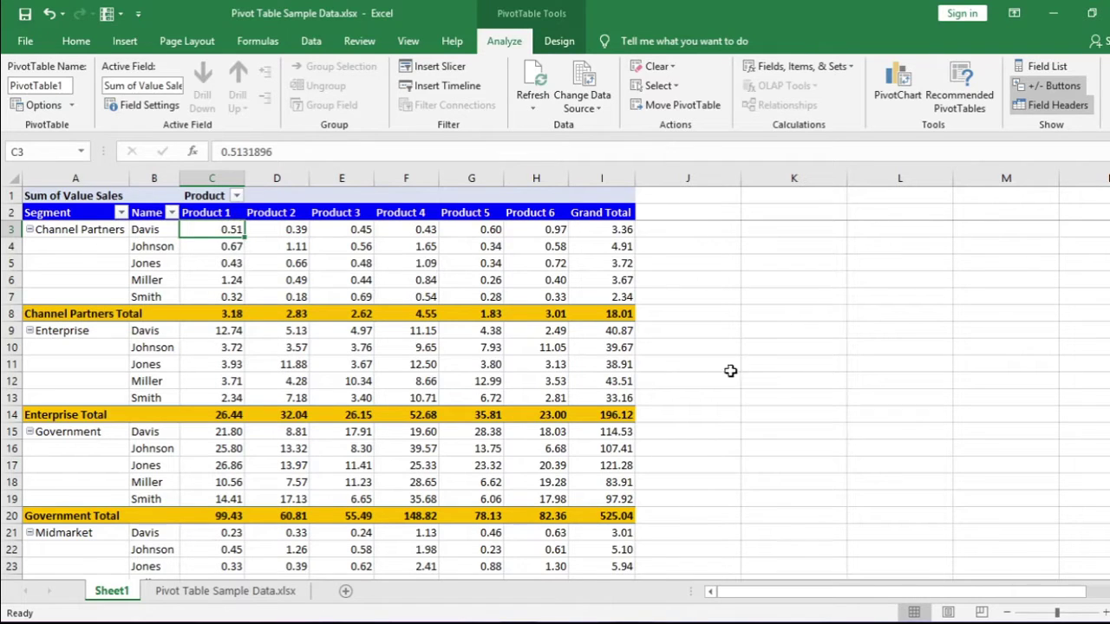
left_click(286, 593)
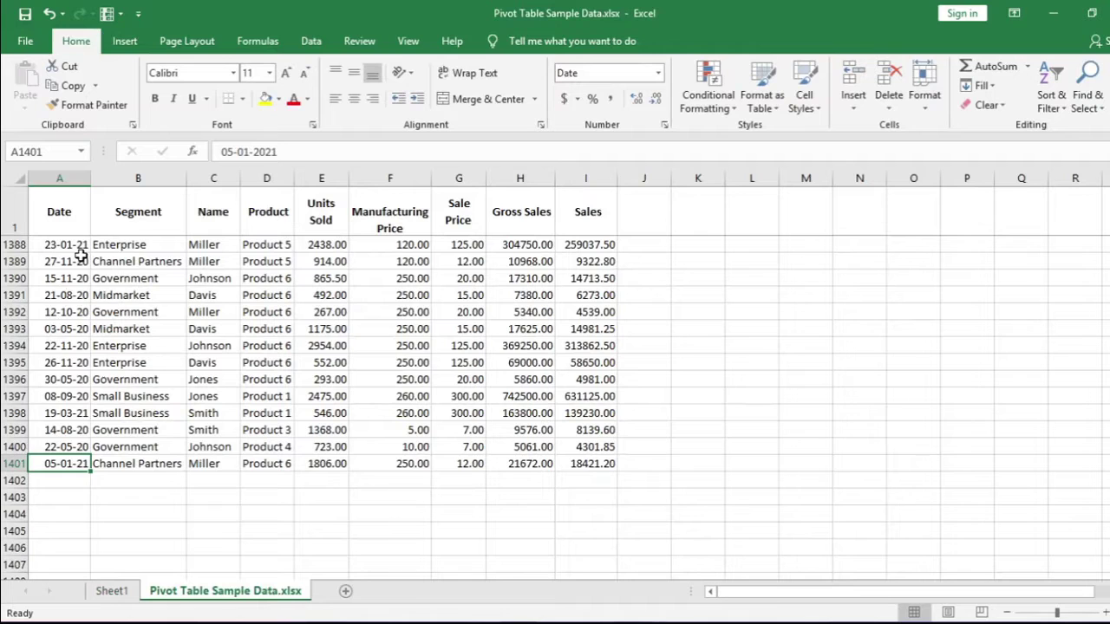
- From Sheet1's pivot, open Change Data Source to view its $A$1:$I$701 range
left_click_drag(80, 255, 58, 450)
left_click(108, 591)
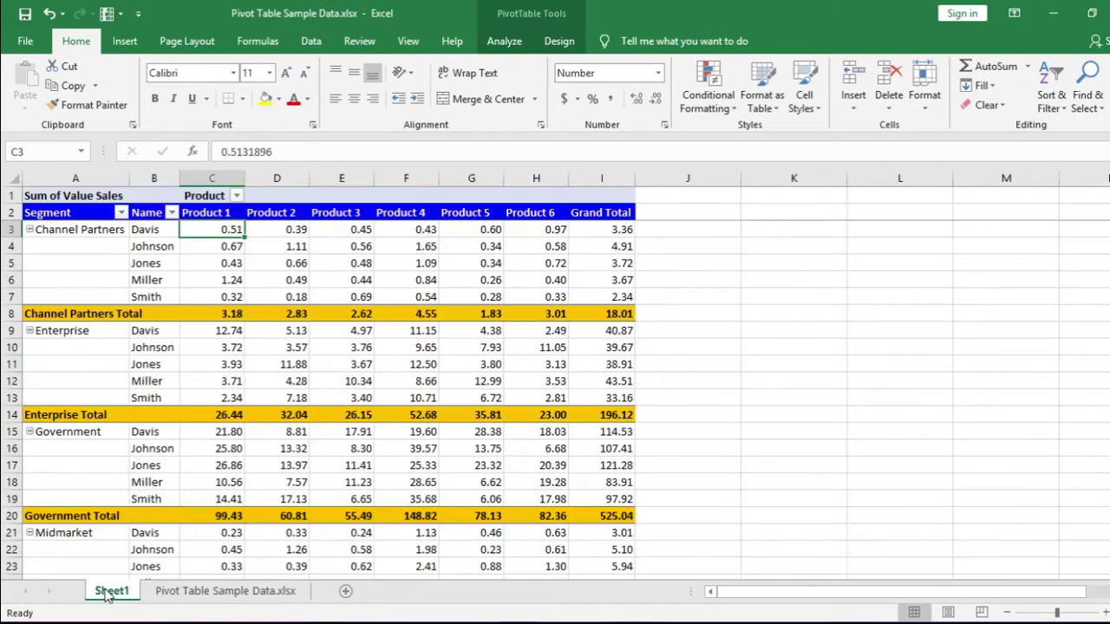
left_click(392, 274)
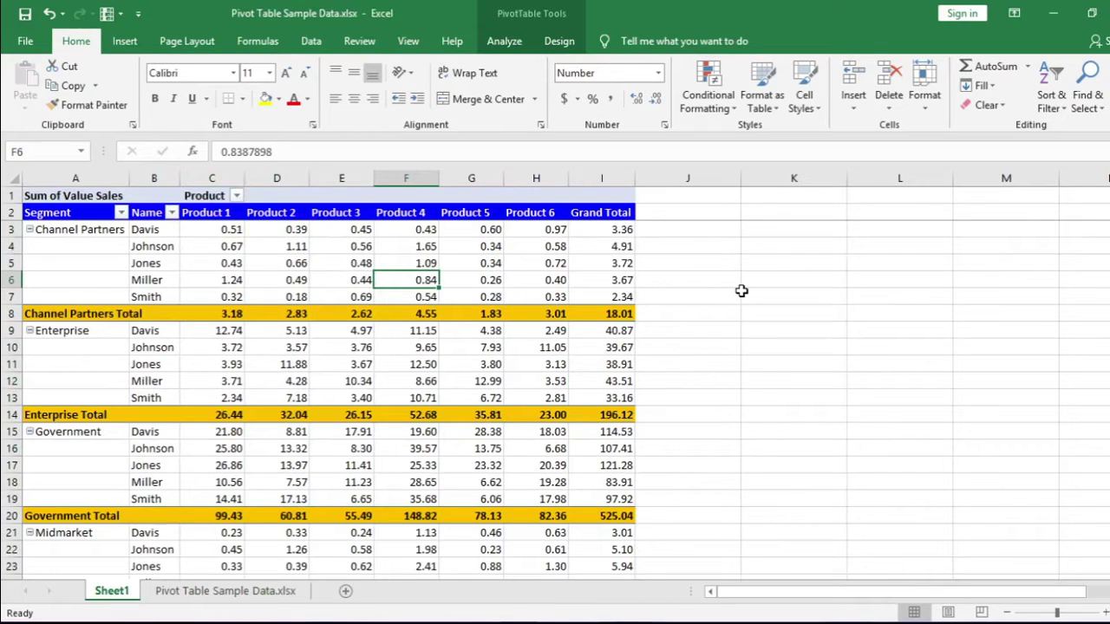
left_click(504, 41)
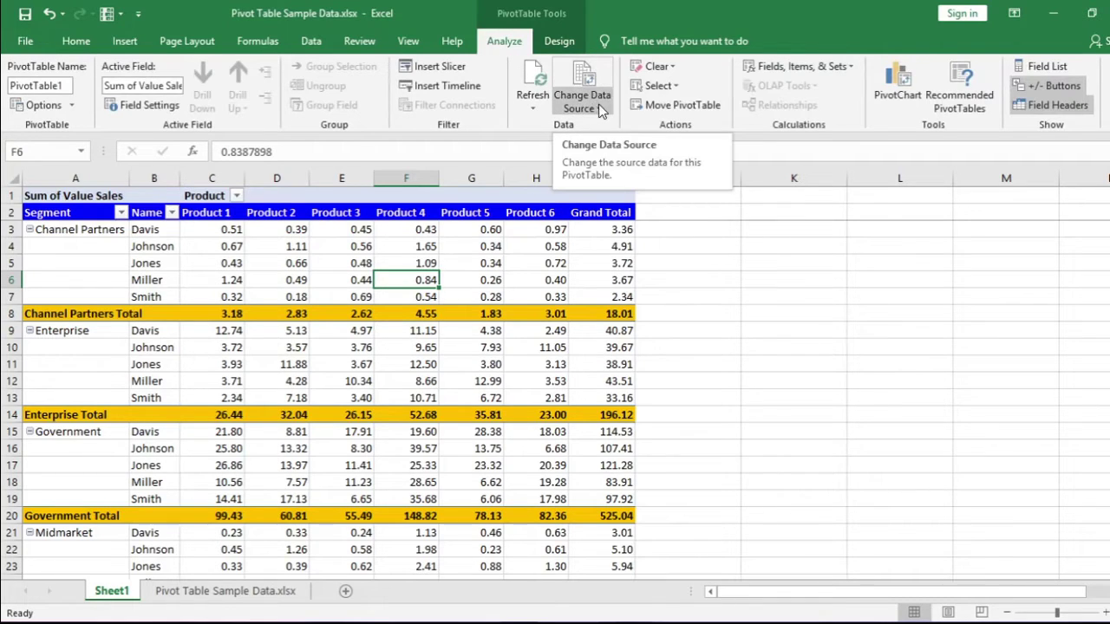
left_click(599, 108)
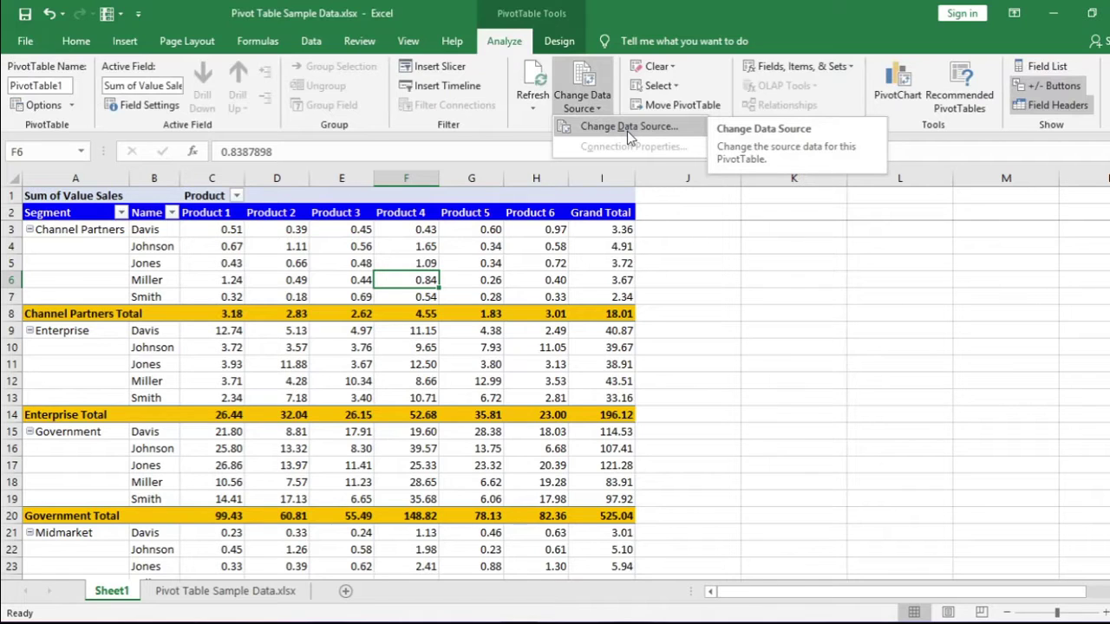
left_click(627, 131)
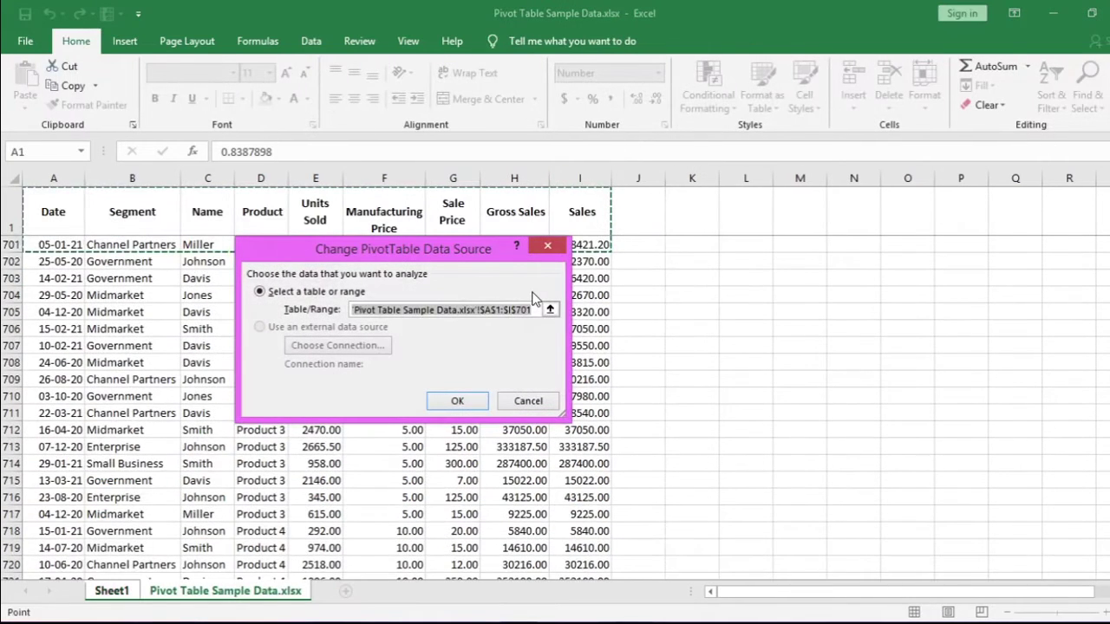
- Extend the dialog's Table/Range to $A$1:$I$1401
scroll(620, 346, "up", 1)
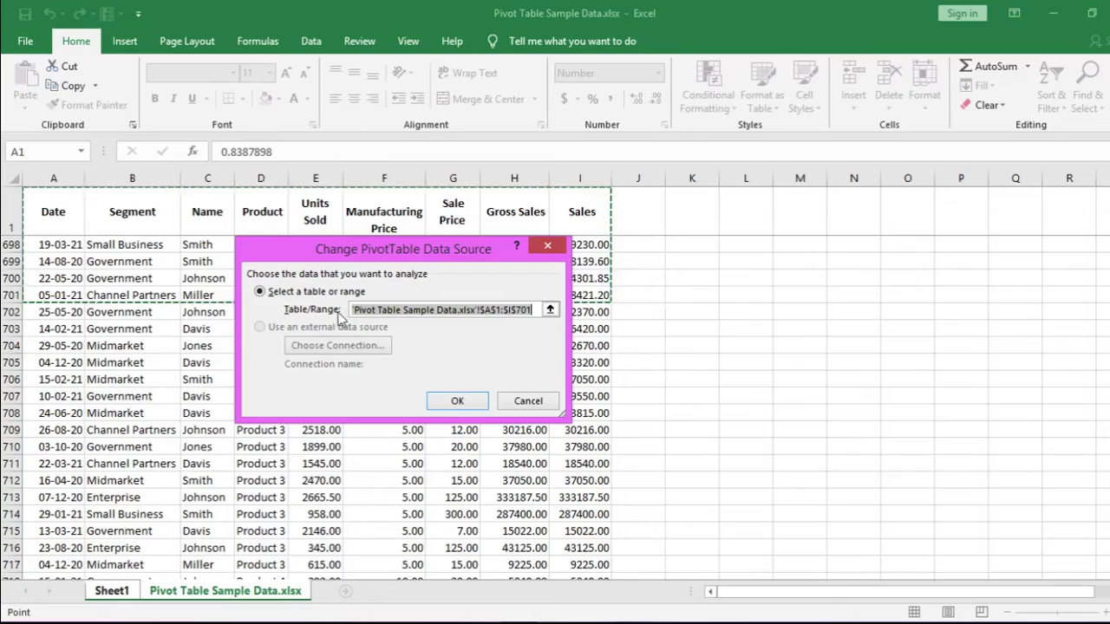
scroll(111, 388, "down", 2)
scroll(112, 444, "down", 1)
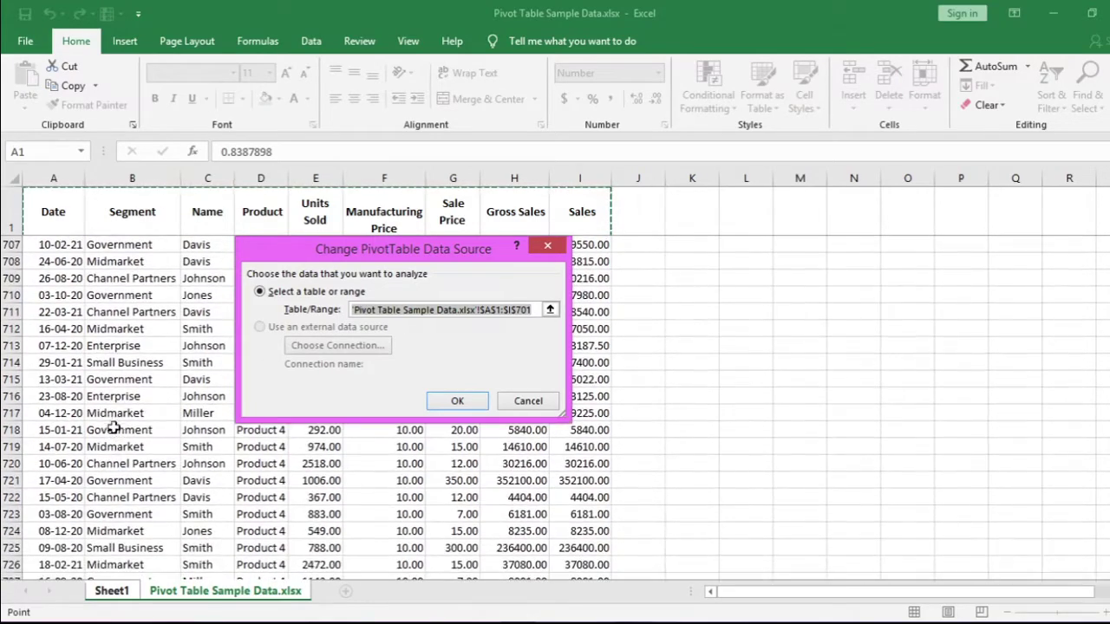
scroll(111, 440, "up", 4)
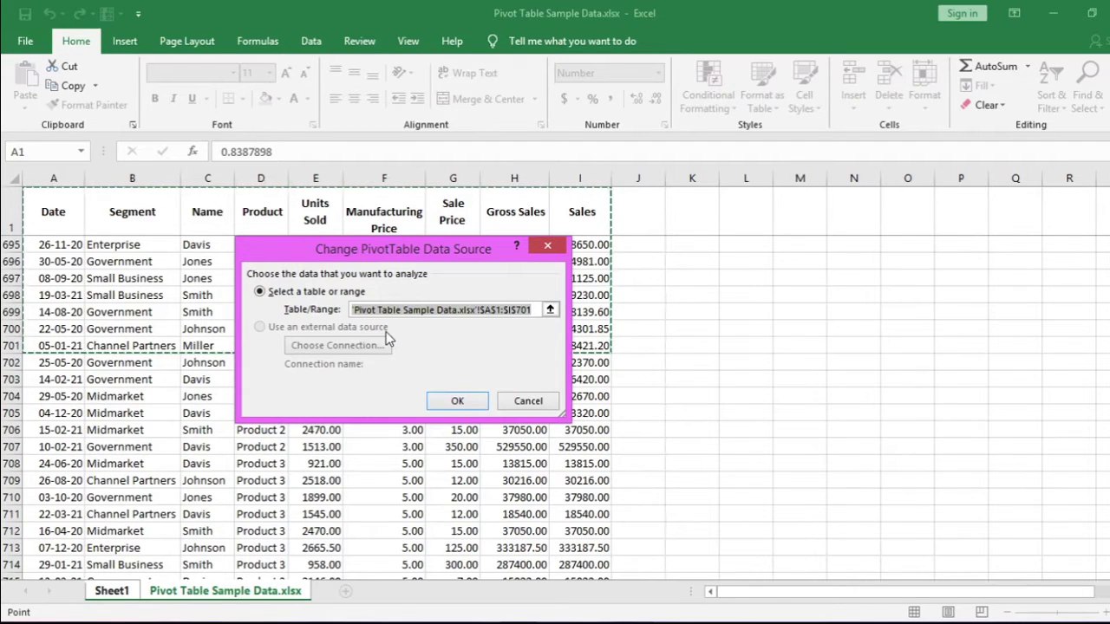
key("ctrl+shift+Down")
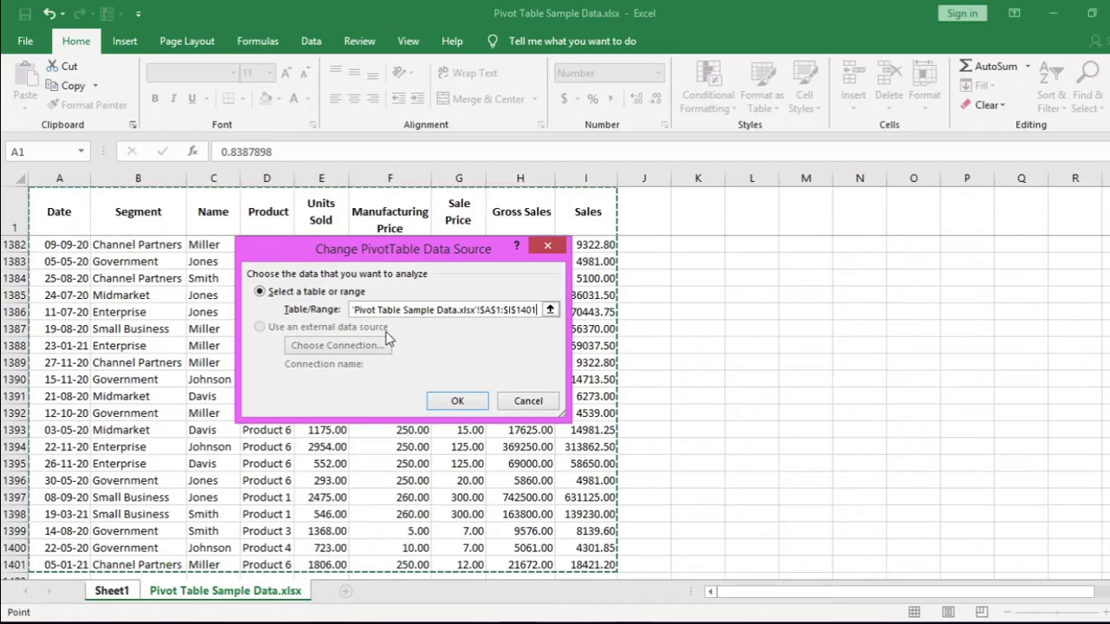
- Apply the $A$1:$I$1401 source and check the data sheet before returning to Sheet1
key("Return")
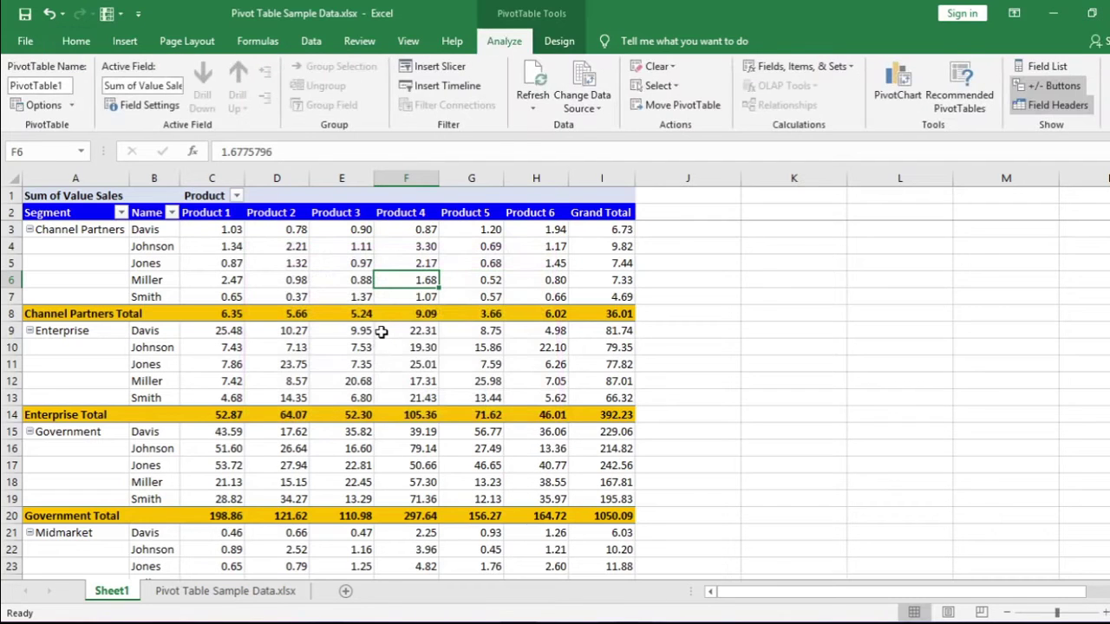
left_click(230, 232)
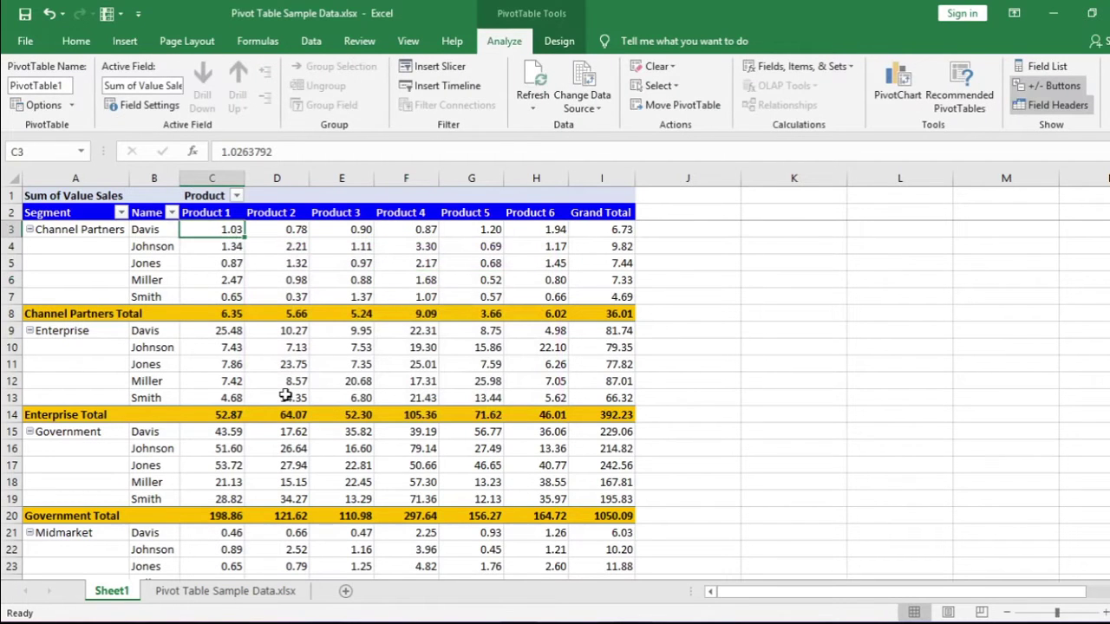
left_click(186, 590)
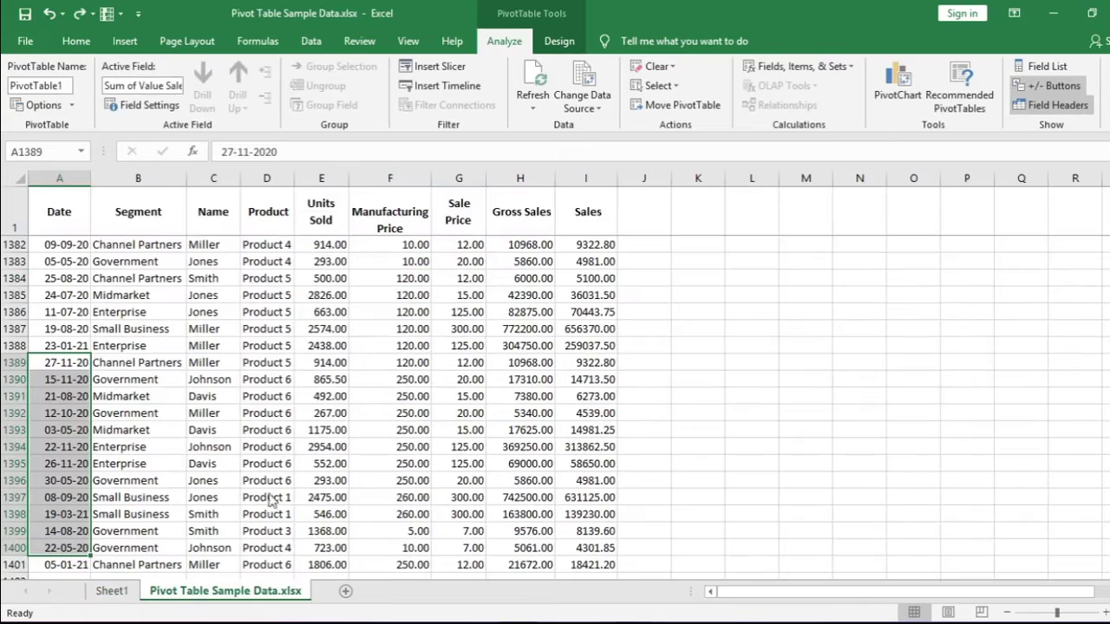
left_click(232, 309)
left_click(111, 590)
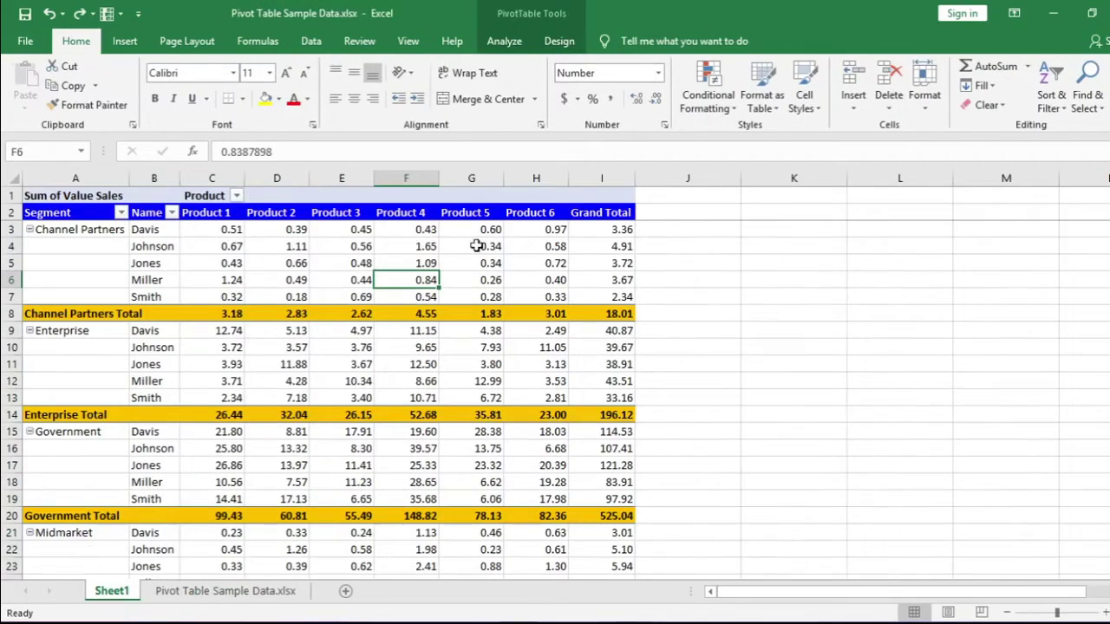
- Change the pivot's data source to whole columns A:I and confirm
left_click(504, 40)
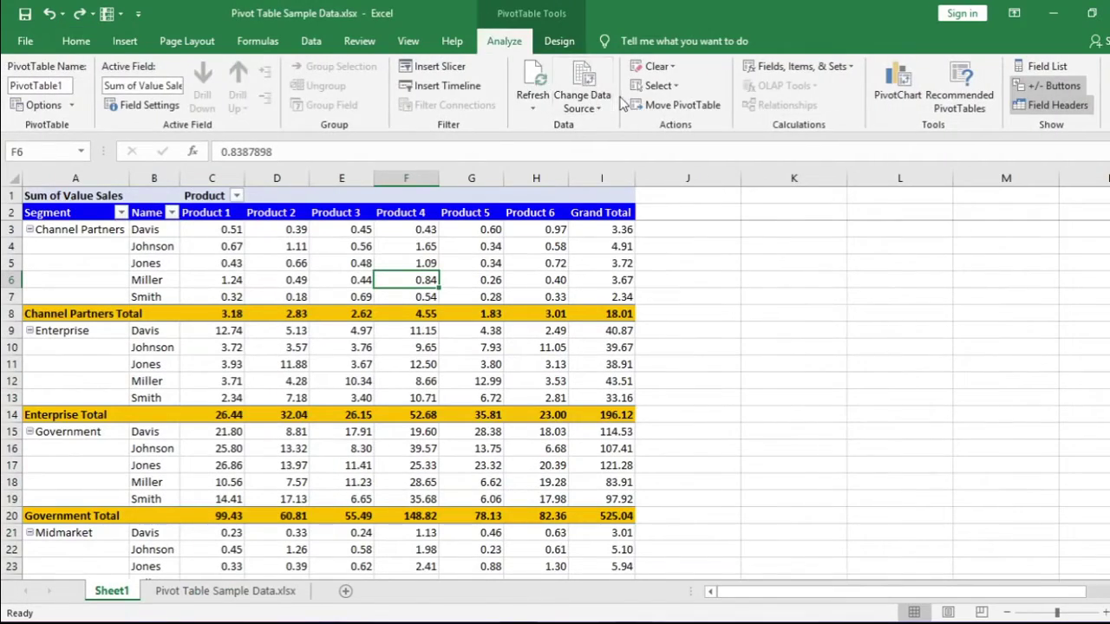
left_click(572, 108)
left_click_drag(53, 178, 582, 180)
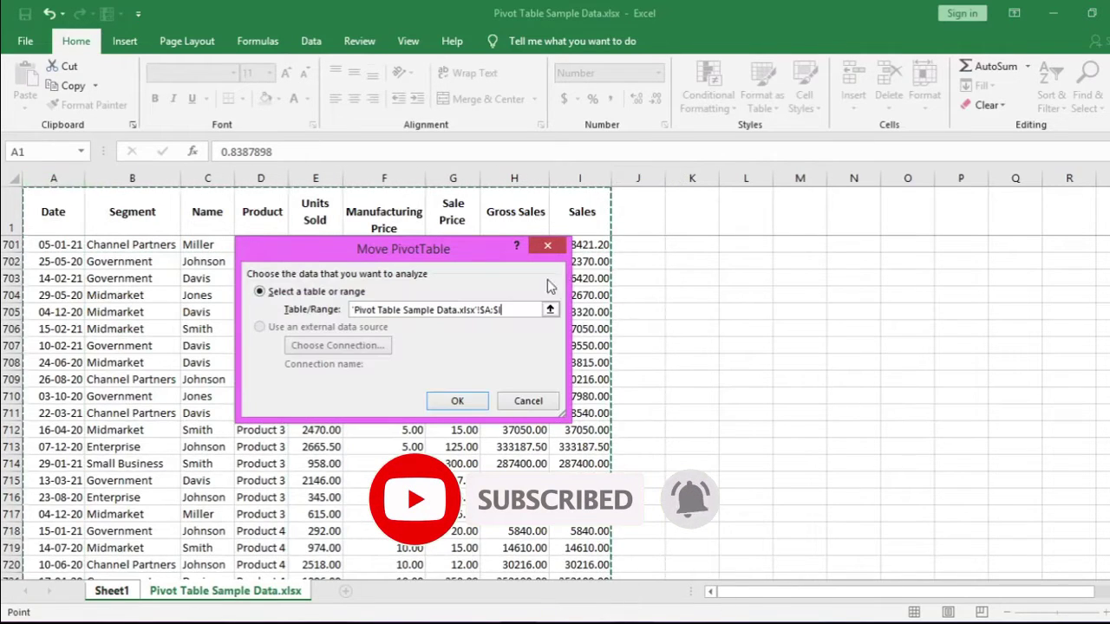
left_click(454, 404)
- Filter (blank) out of the pivot's Product items, then switch to the data sheet
left_click(589, 213)
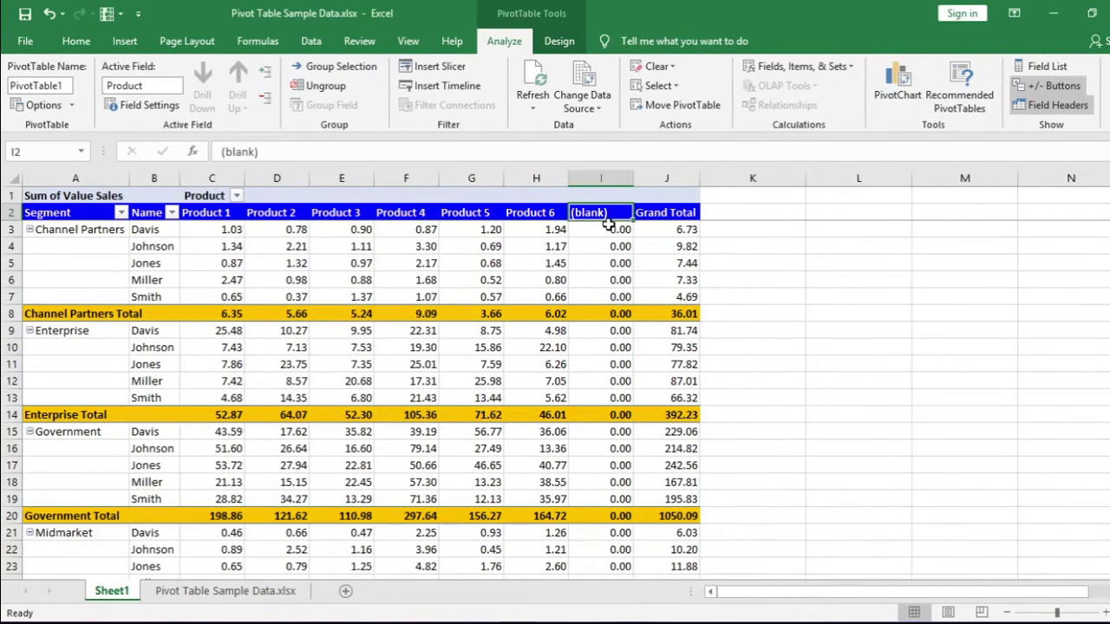
left_click_drag(614, 212, 607, 382)
left_click(607, 346)
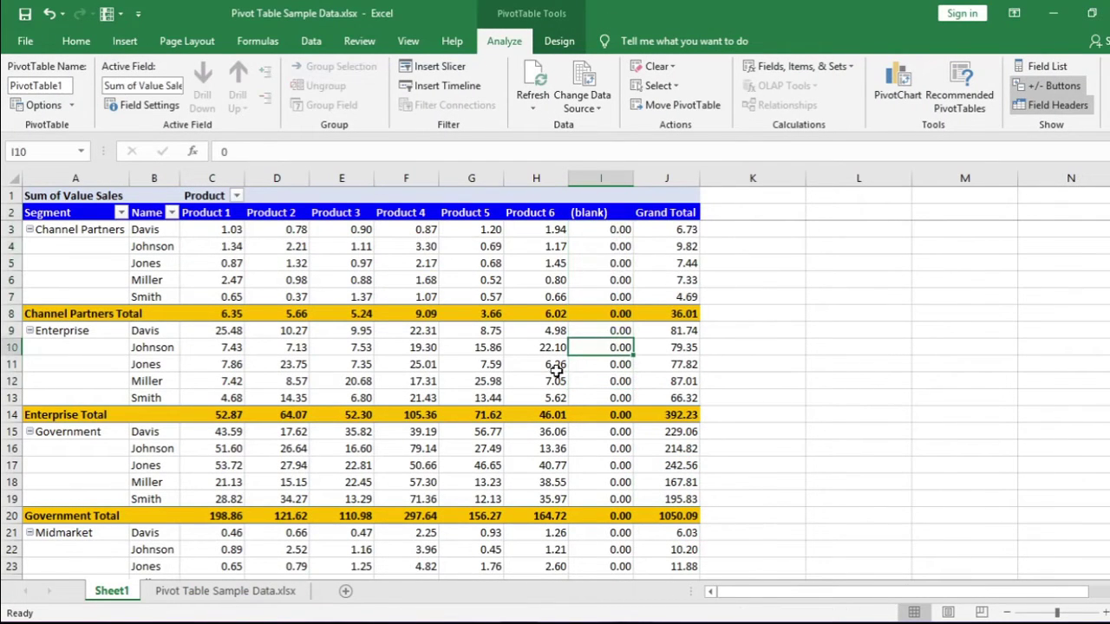
left_click(236, 196)
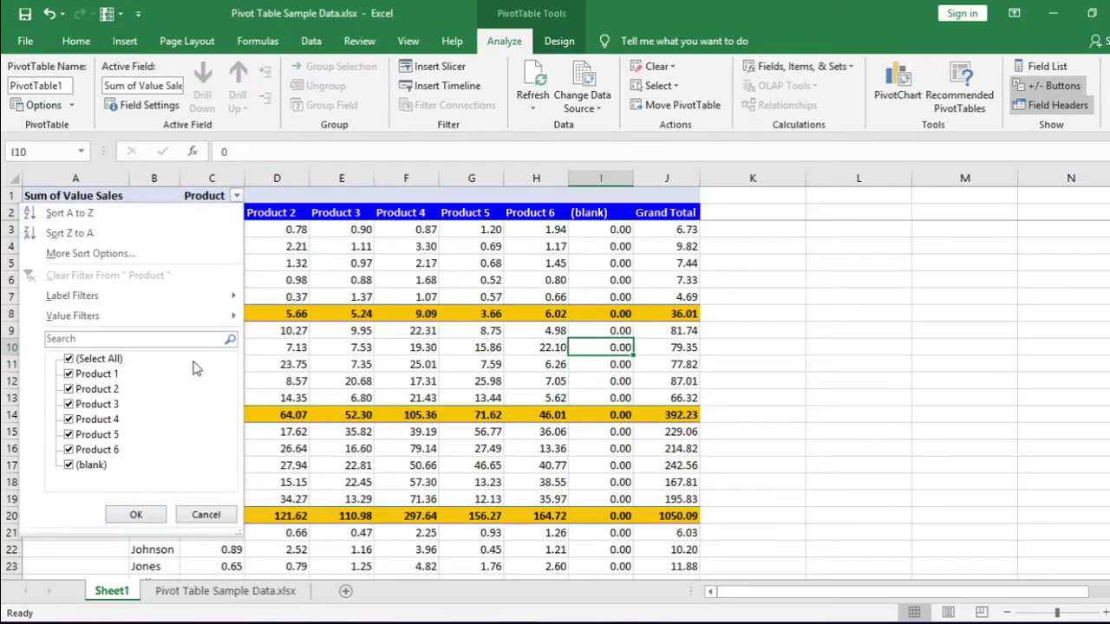
left_click(73, 465)
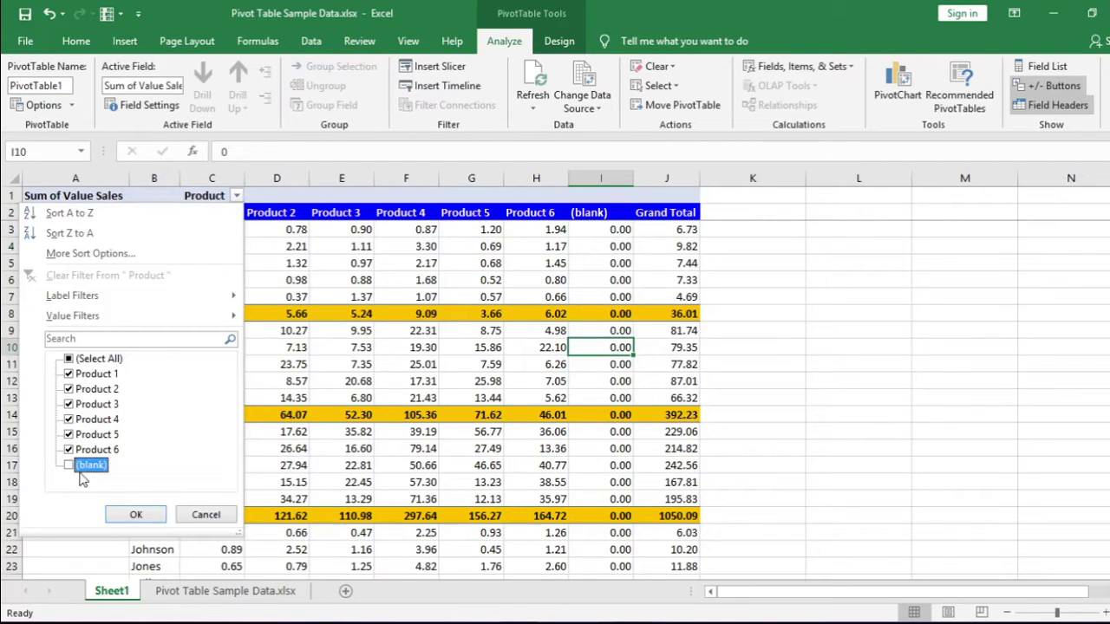
left_click(135, 515)
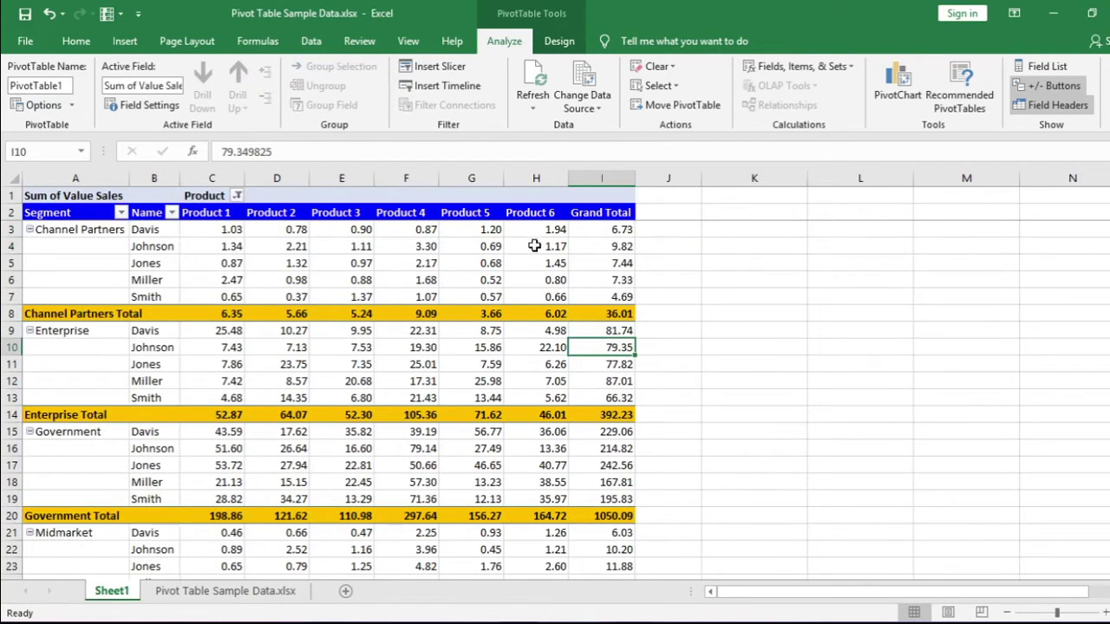
left_click(548, 216)
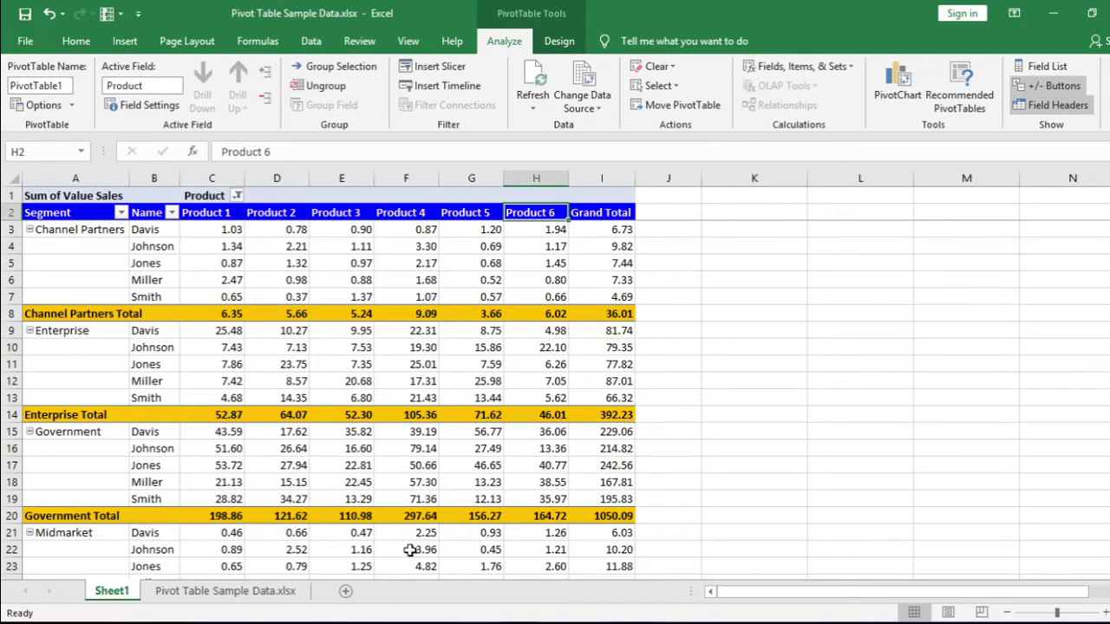
left_click(240, 593)
- Copy data rows A2:I1401 and paste them from A1402, extending the data to row 2801
left_click(147, 358)
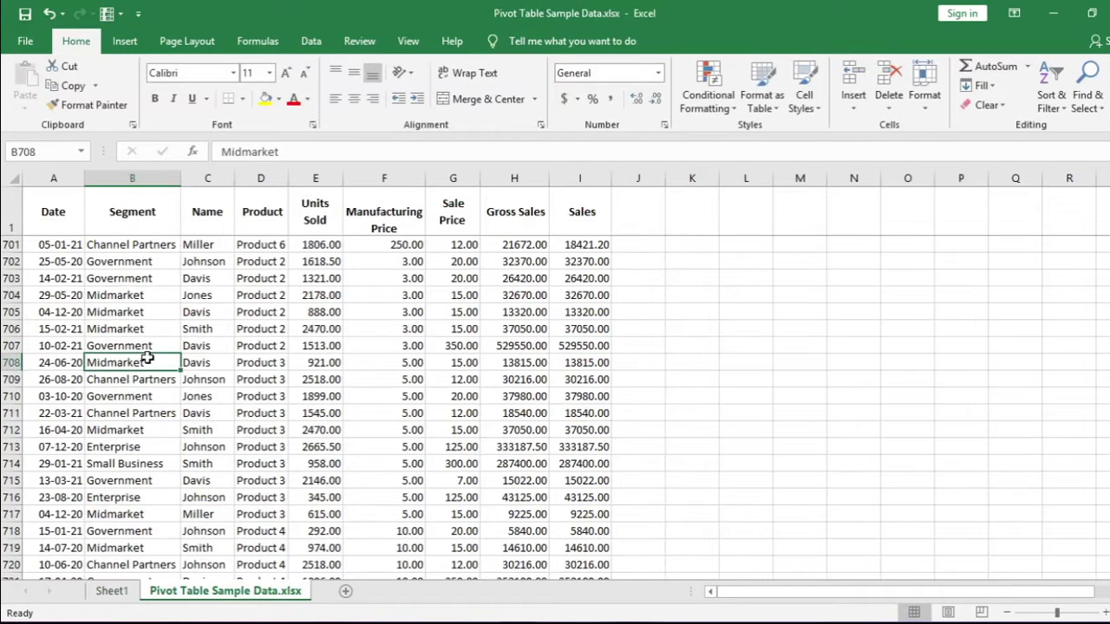
key("ctrl+Up")
key("Left")
key("Down")
key("ctrl+shift+Down")
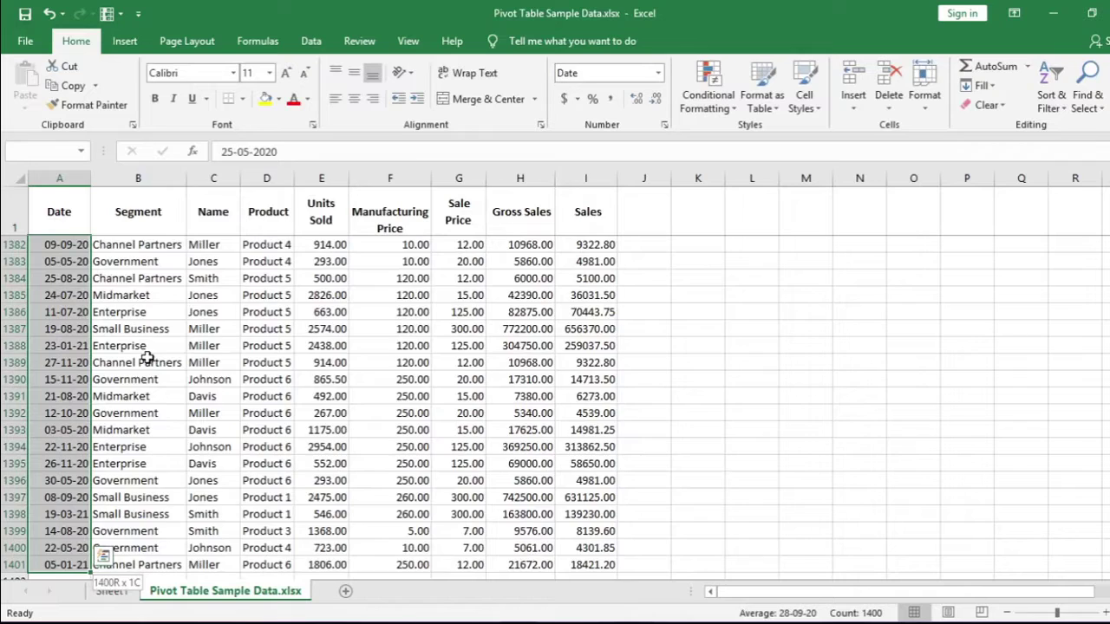
key("ctrl+shift+Right")
key("ctrl+c")
key("ctrl+Down")
key("Down")
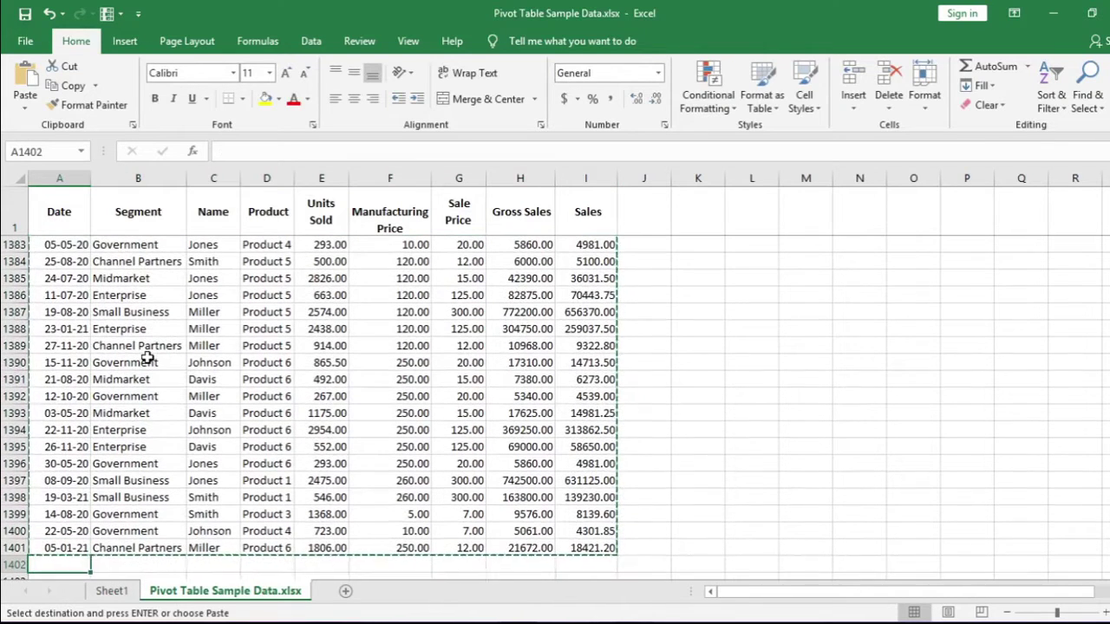
key("ctrl+v")
key("Return")
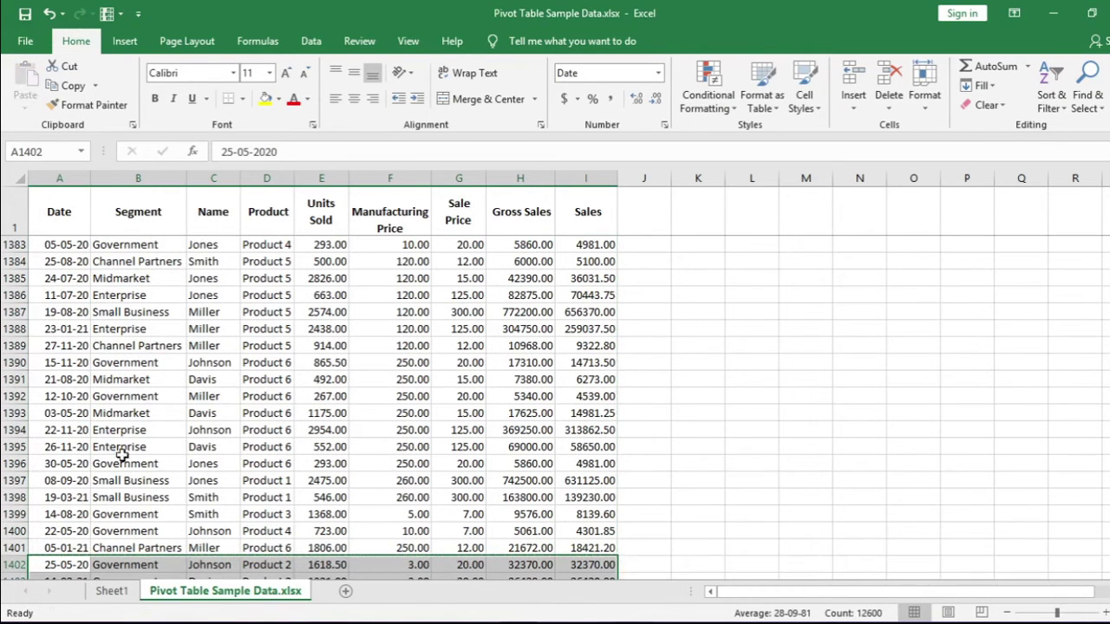
- Refresh the Sheet1 pivot table to include the appended rows
left_click(121, 466)
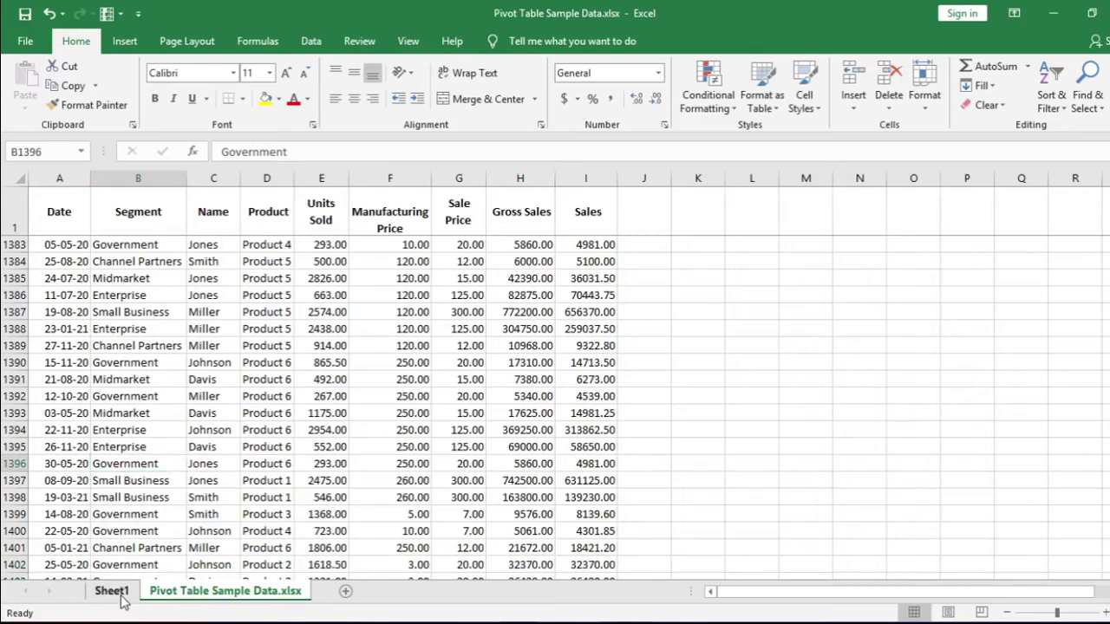
left_click(122, 598)
right_click(208, 380)
left_click(295, 194)
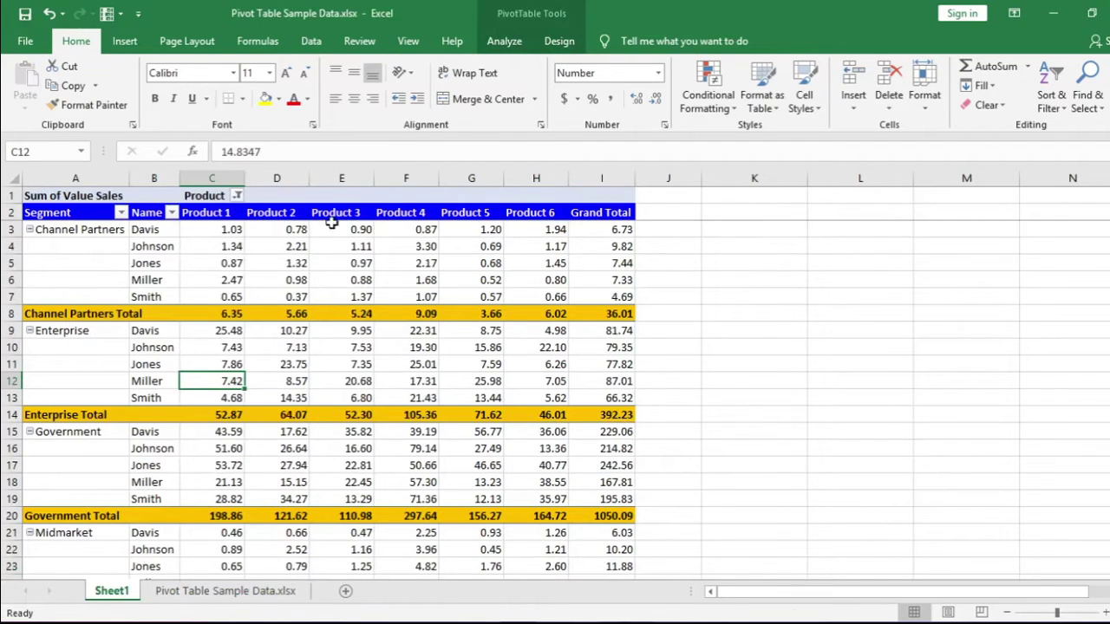
- Convert $A$1:$I$2801 into a table with headers, then undo the conversion
left_click(229, 246)
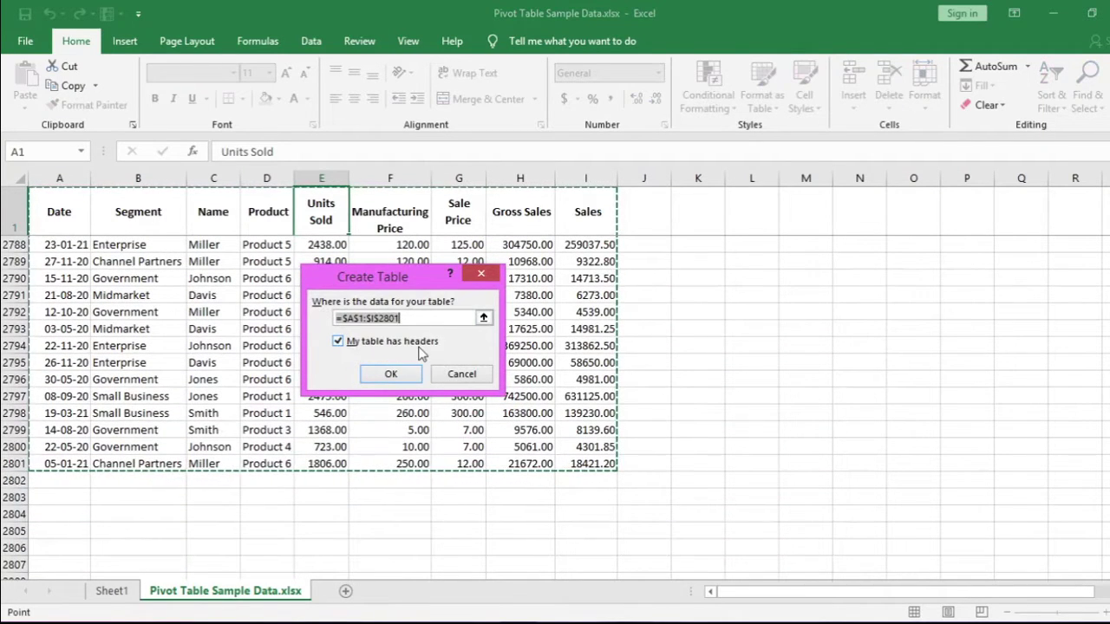
left_click(389, 377)
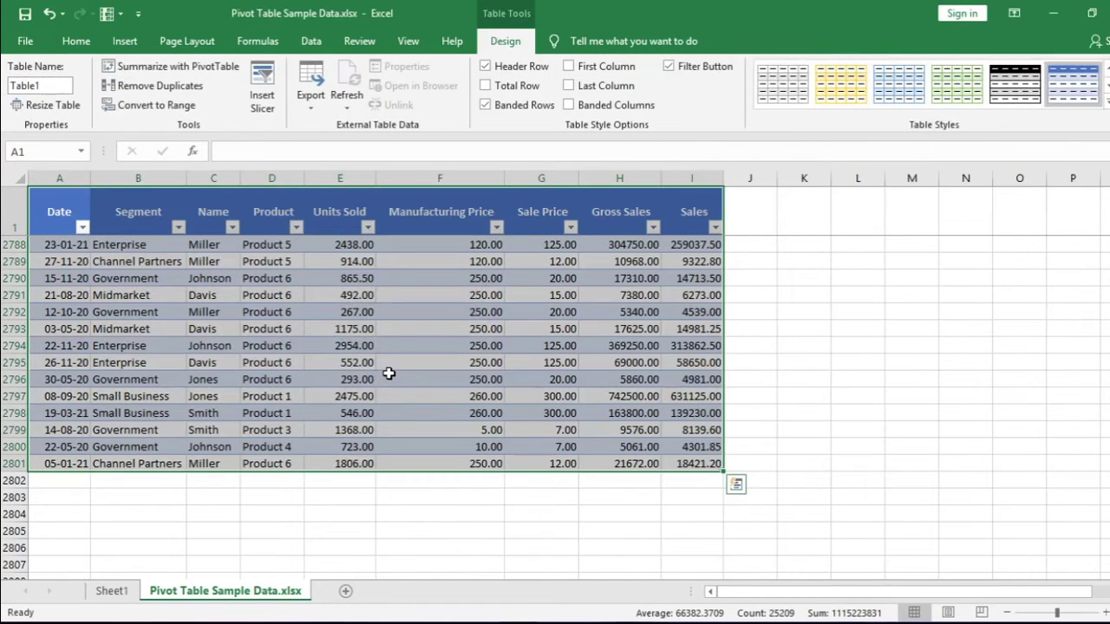
key("ctrl+z")
- Format $A$1:$I$2801 as a blue banded table with headers, then check the last Units Sold value
left_click(410, 213)
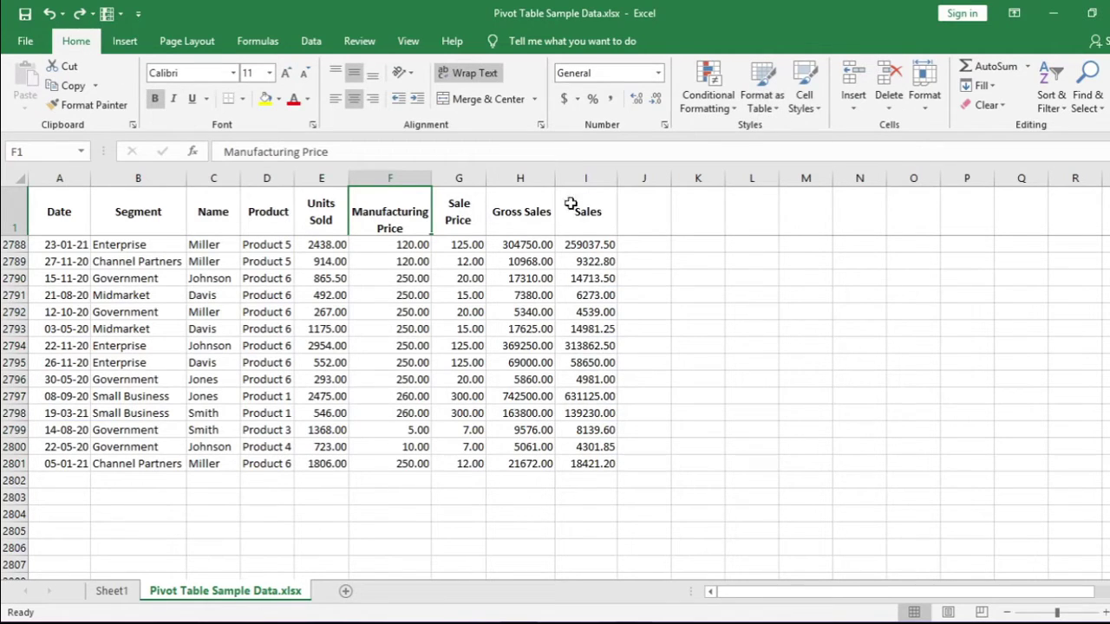
left_click(768, 109)
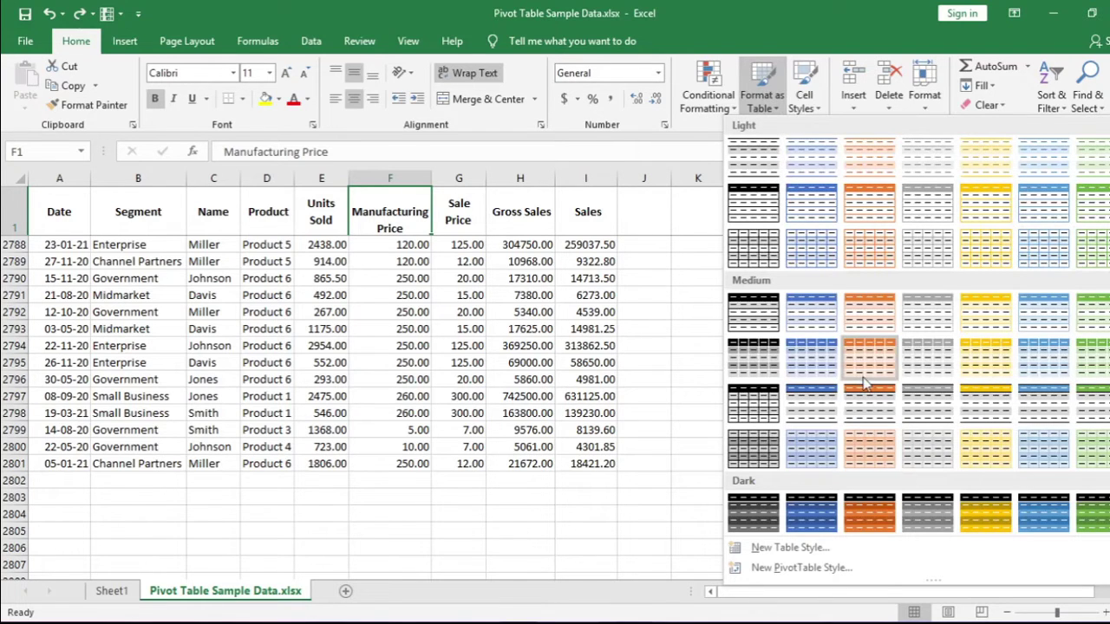
left_click(811, 513)
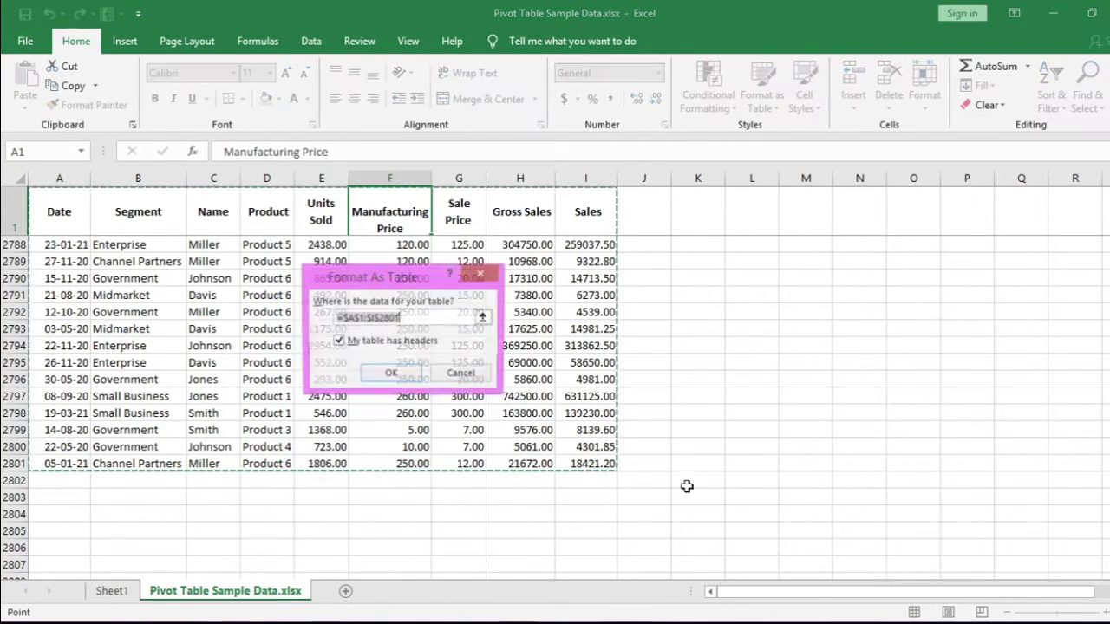
left_click(392, 374)
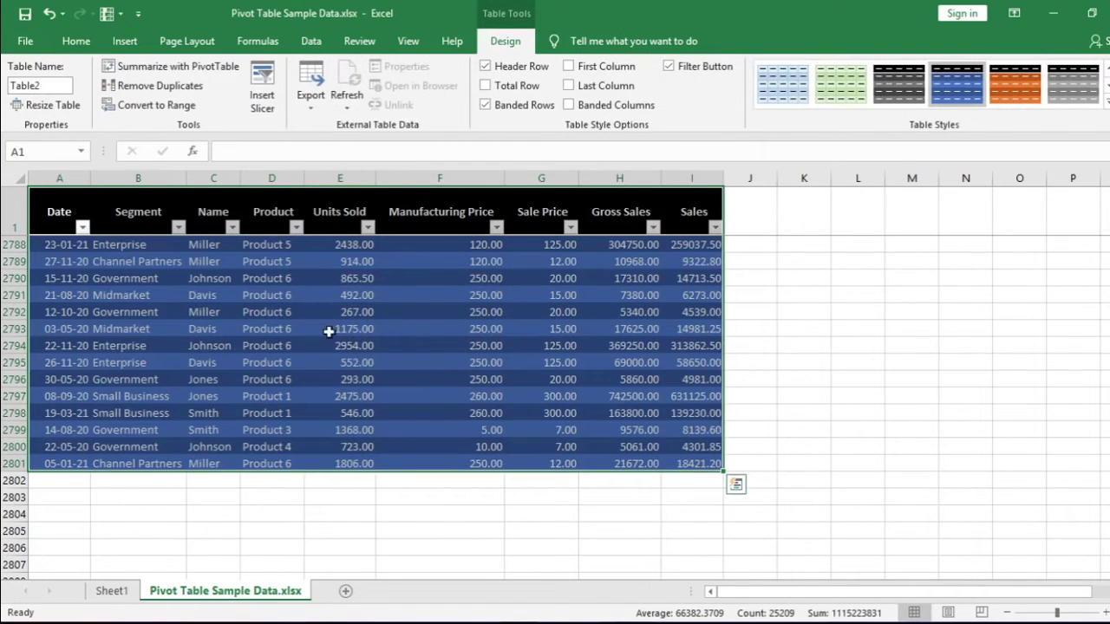
left_click(330, 210)
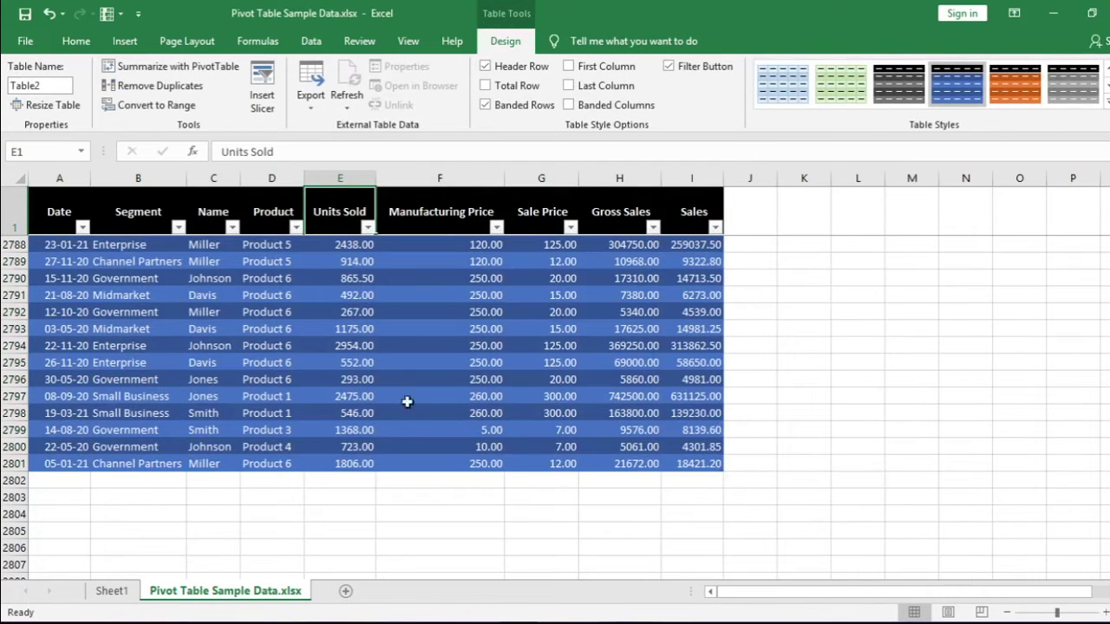
left_click(358, 464)
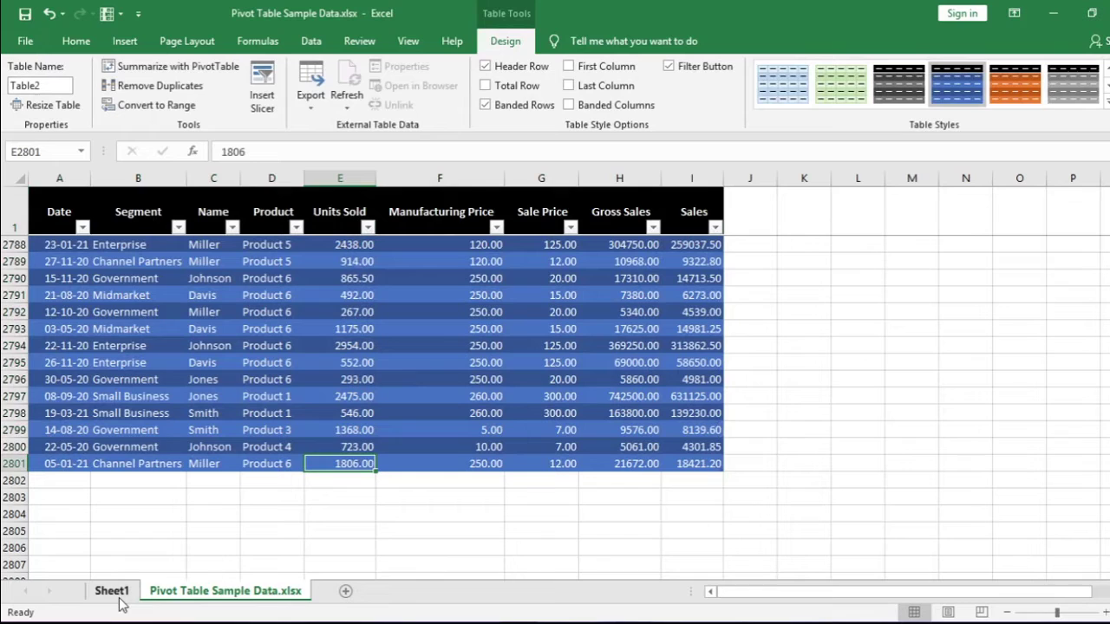
- Copy all the table's data rows and paste them into the first empty row below the data
left_click(67, 212)
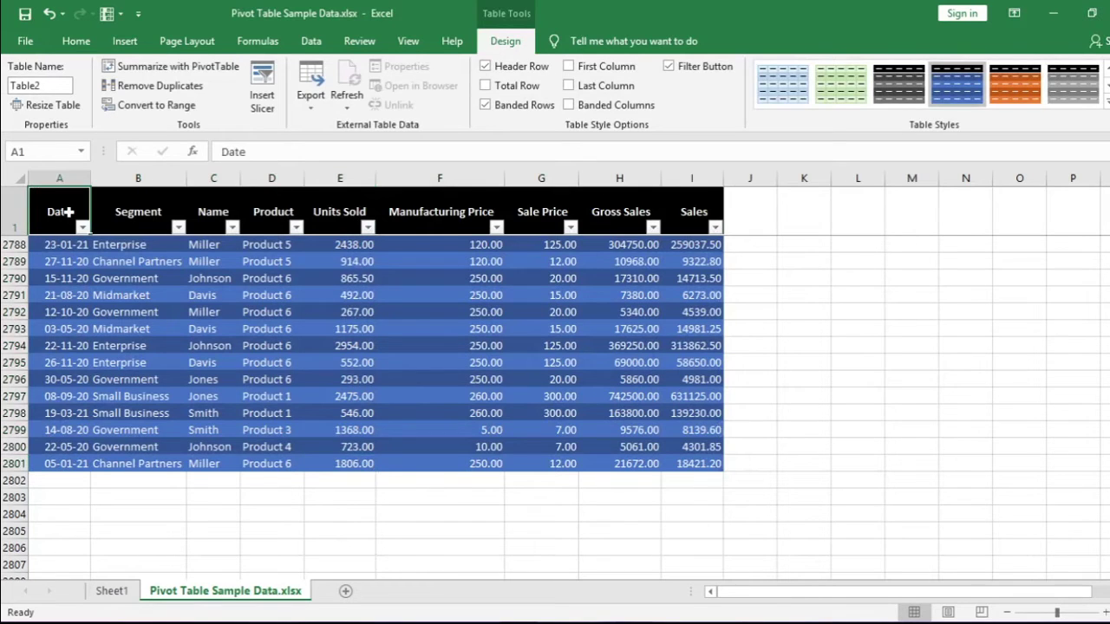
key("ctrl+Down")
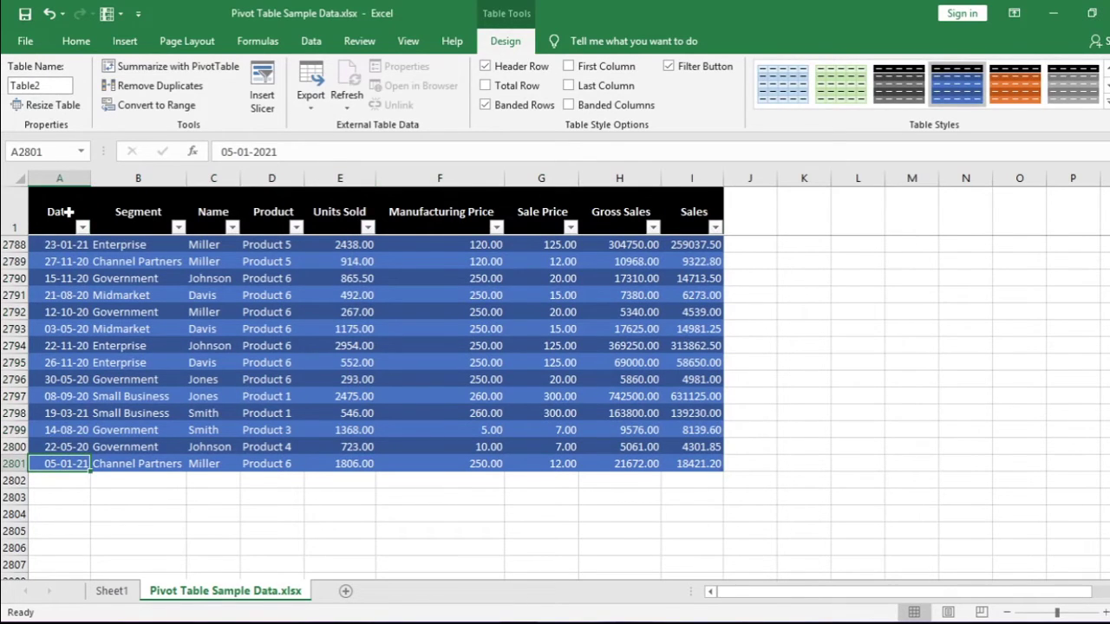
key("ctrl+shift+Up")
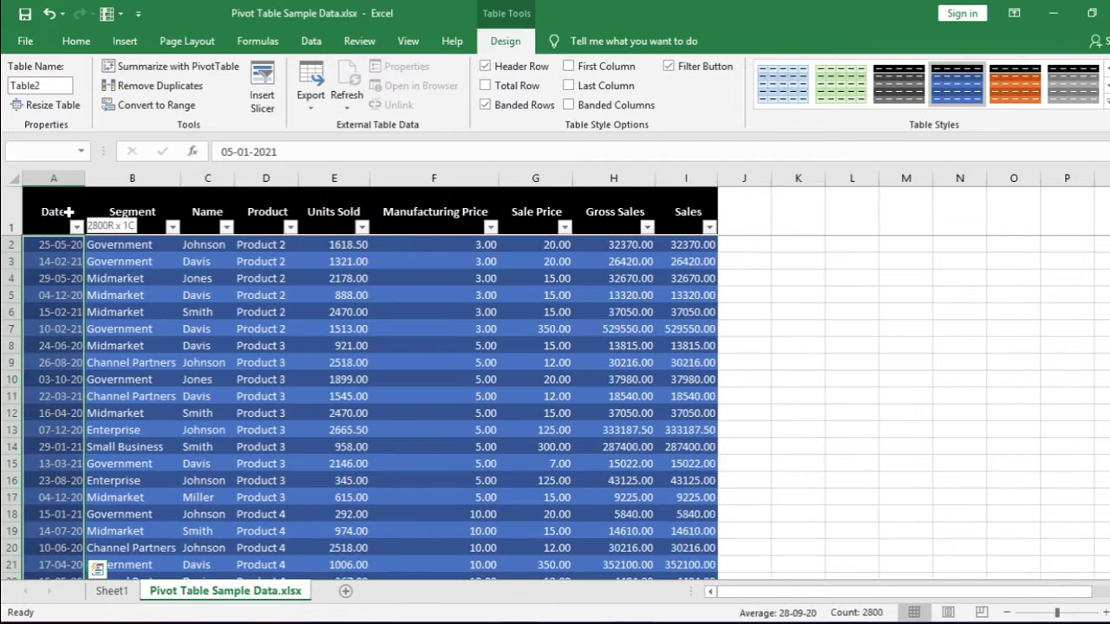
key("ctrl+shift+Right")
key("ctrl+c")
key("ctrl+Down")
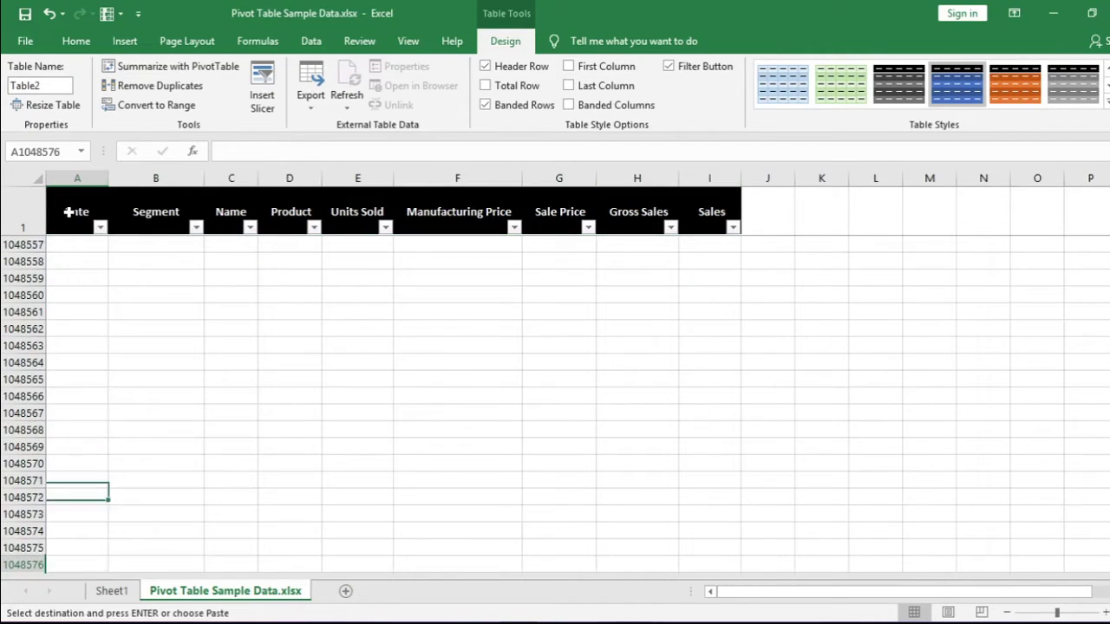
key("ctrl+Up")
key("Down")
key("ctrl+v")
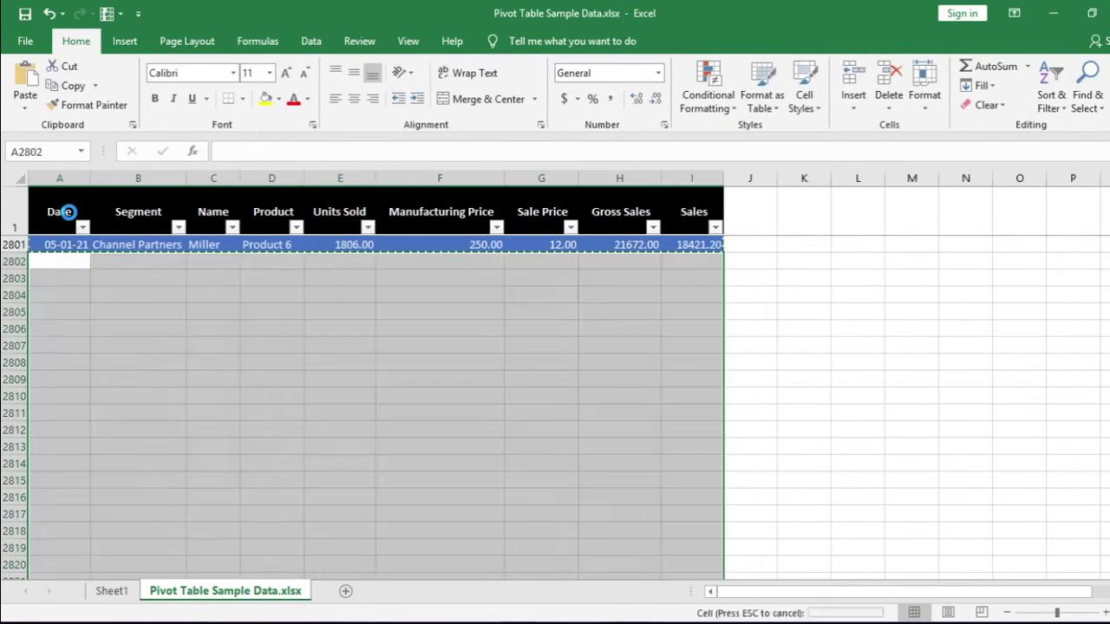
- Confirm the data now ends at row 5601, cell I5601, after a look at Sheet1's pivot
scroll(332, 402, "down", 6)
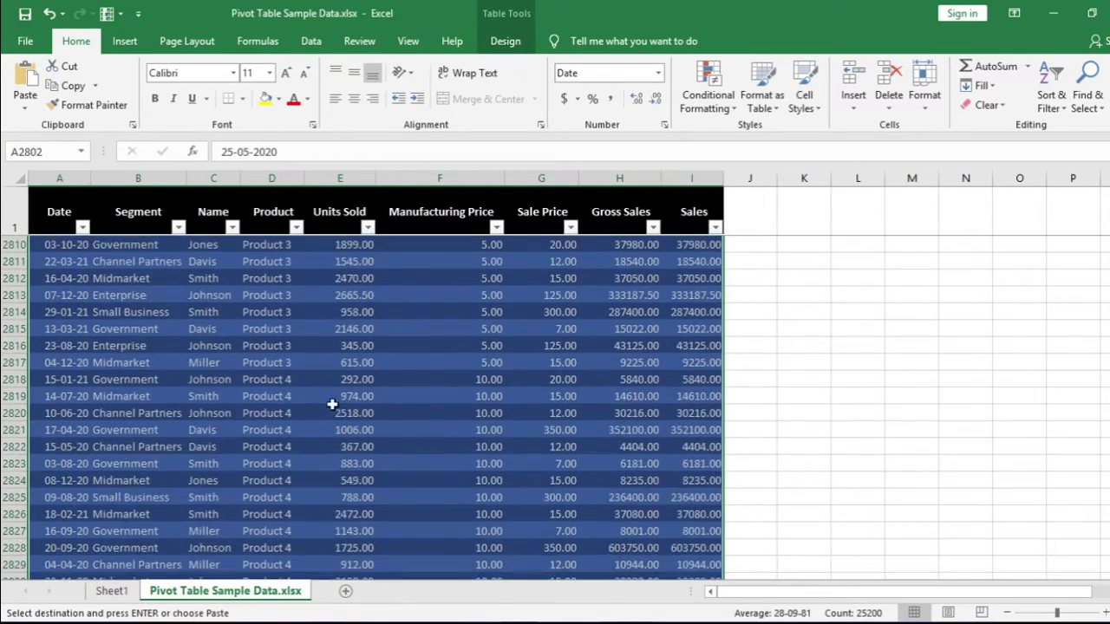
key("ctrl+Down")
key("ctrl+Right")
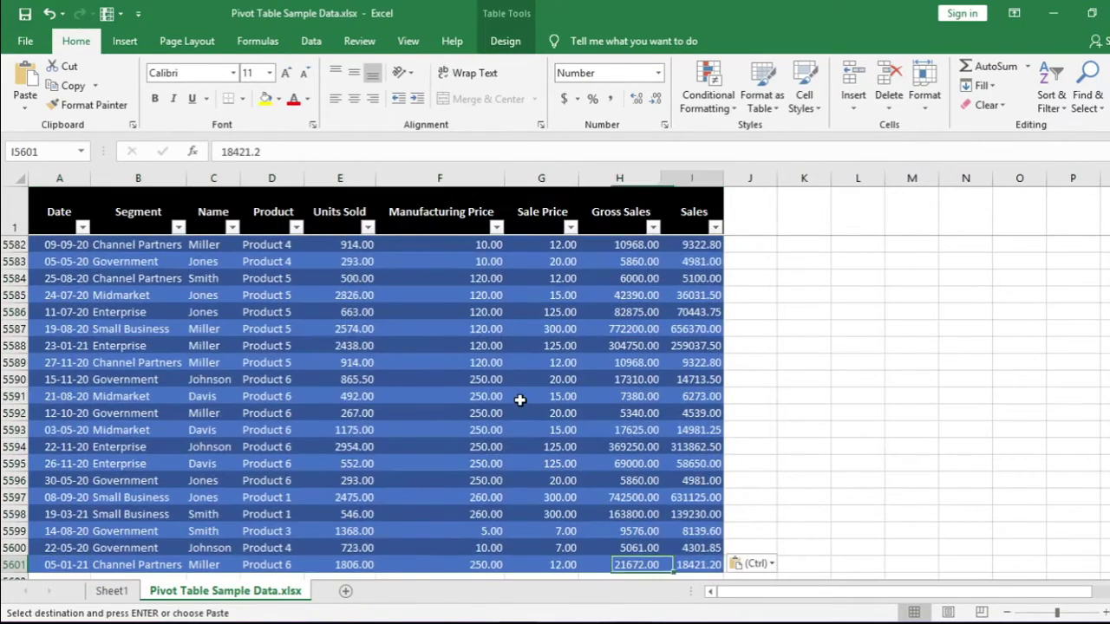
scroll(492, 425, "down", 2)
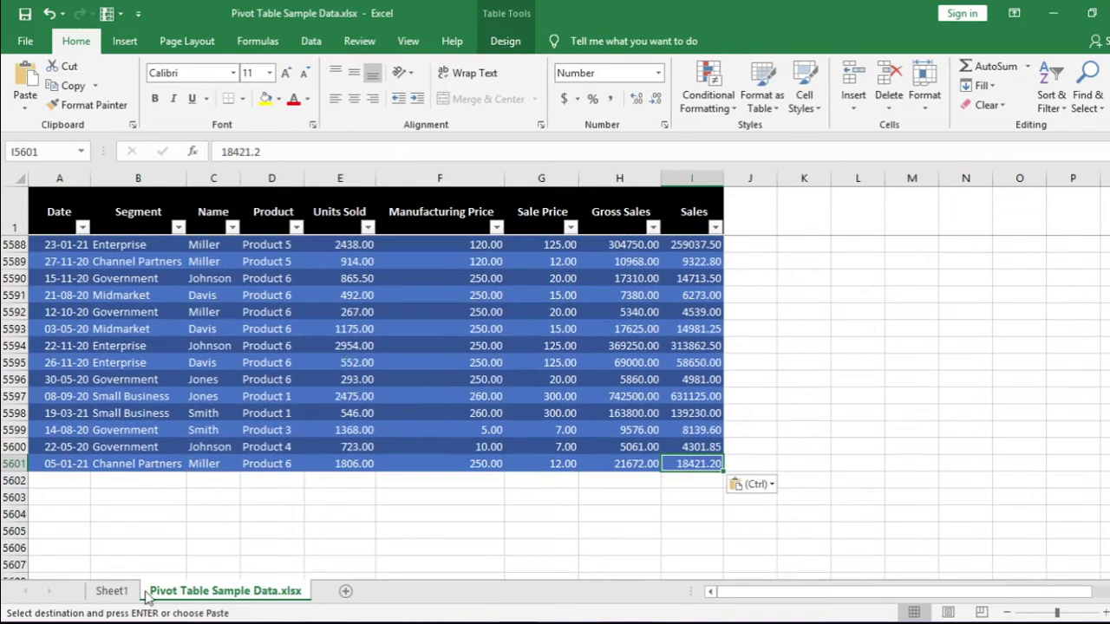
left_click_drag(49, 465, 130, 469)
left_click(471, 430)
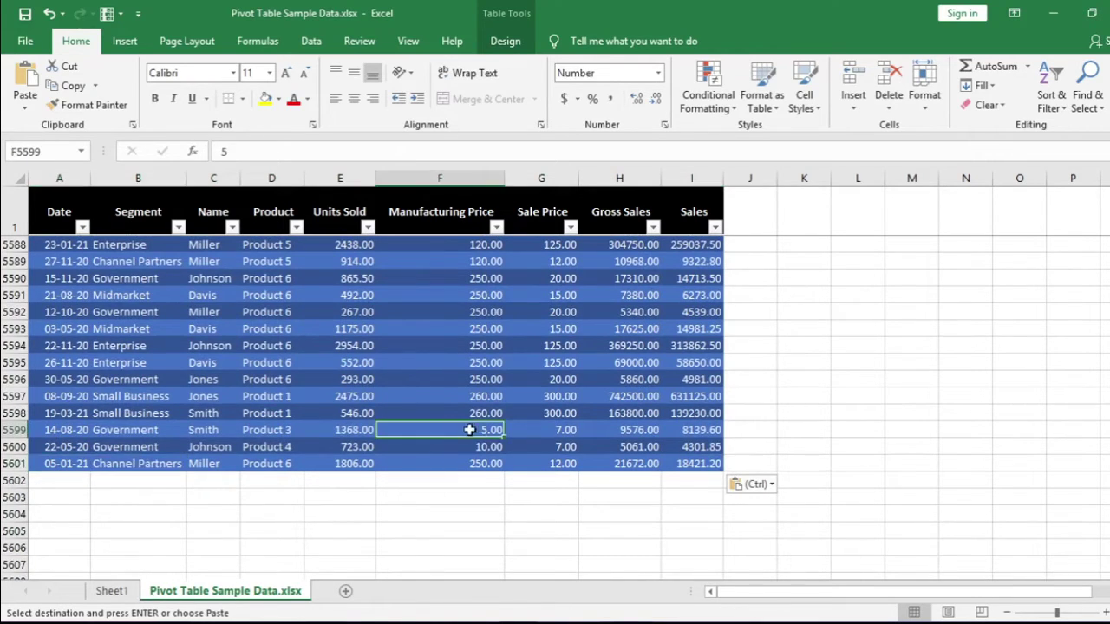
left_click(110, 591)
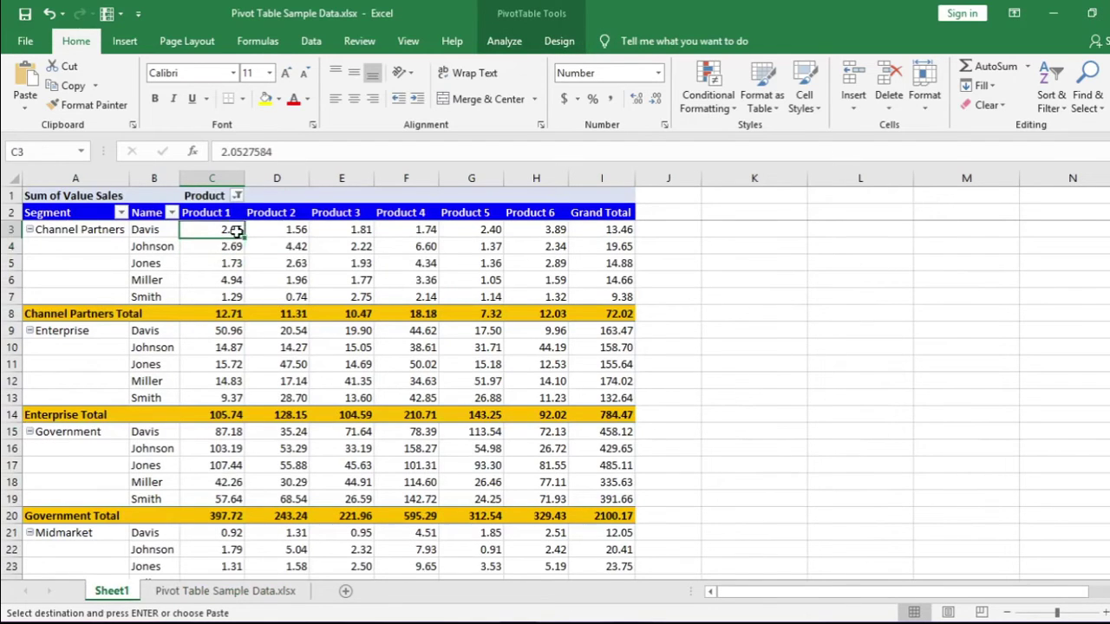
left_click(195, 591)
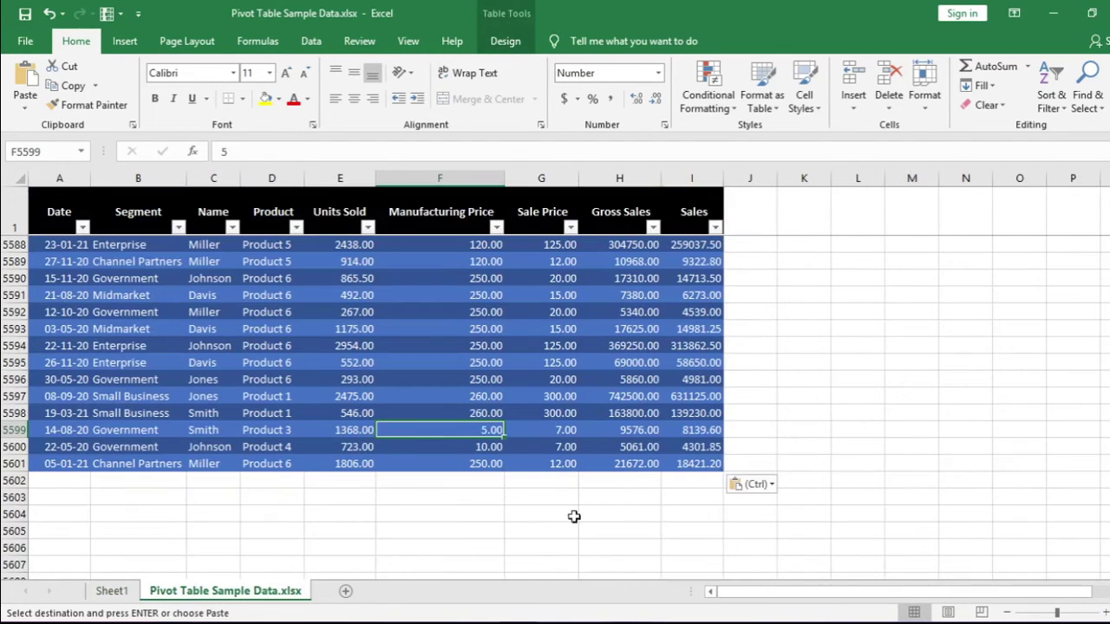
left_click(700, 462)
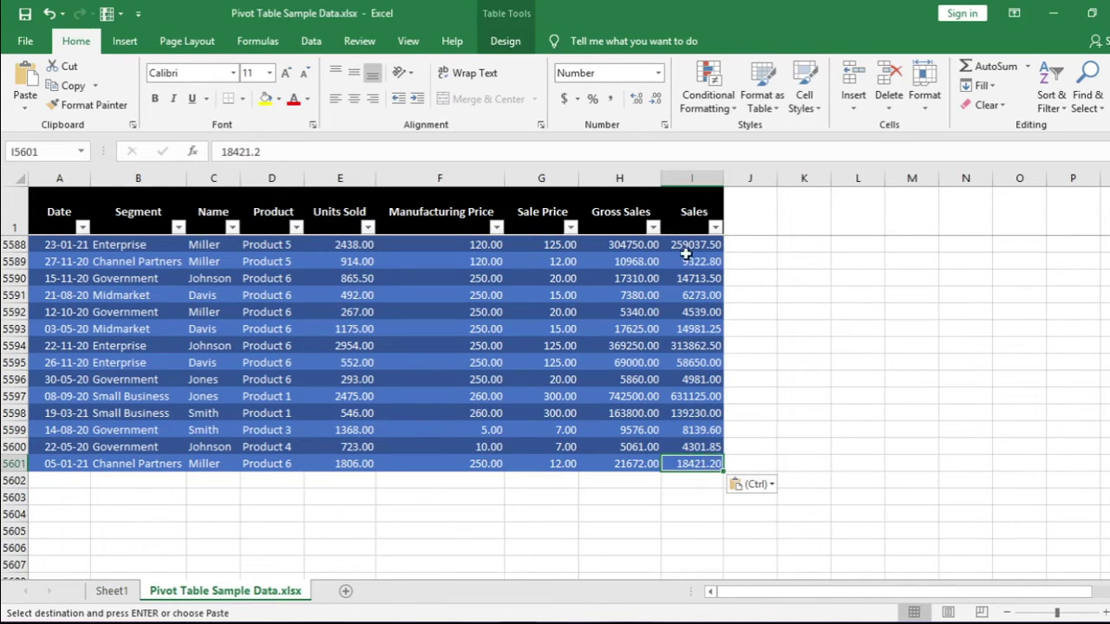
- Apply an orange table style to the data table
left_click(760, 97)
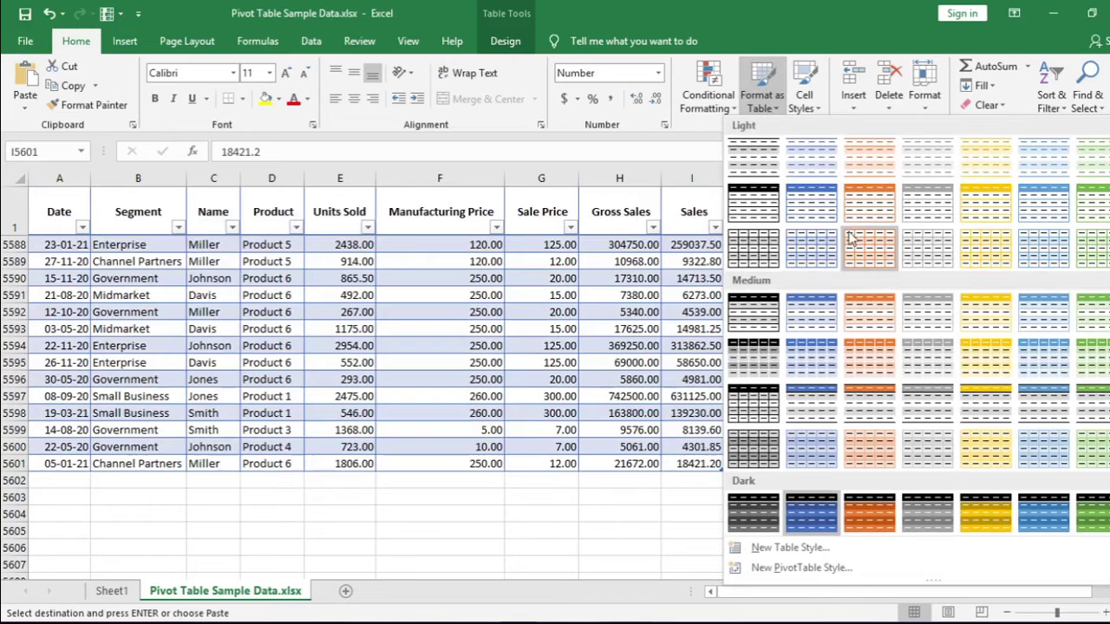
key("Escape")
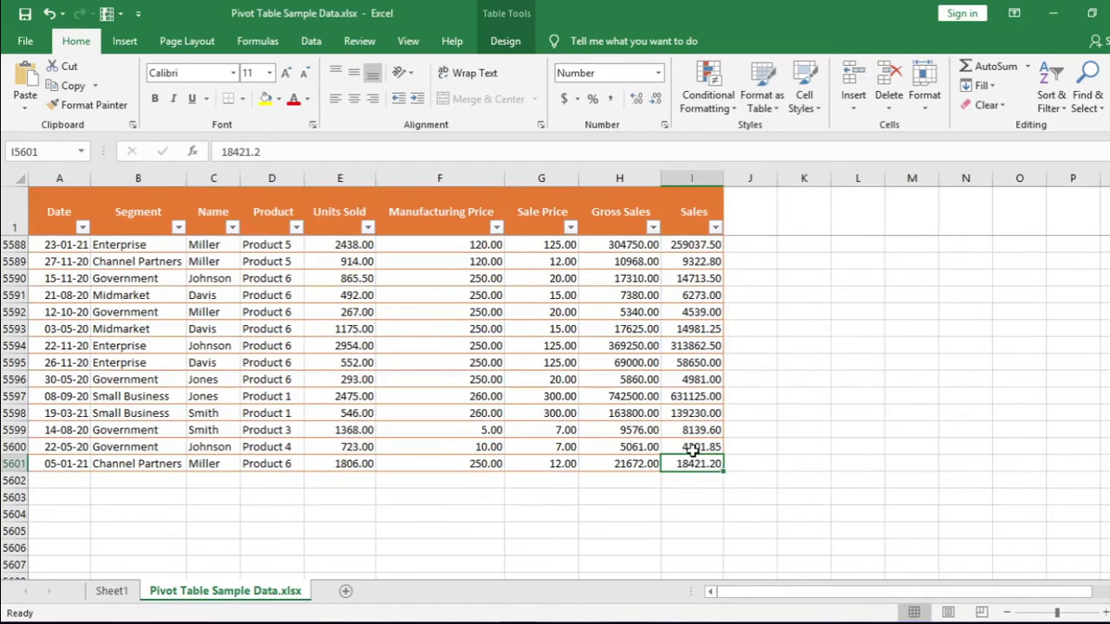
scroll(694, 451, "up", 3)
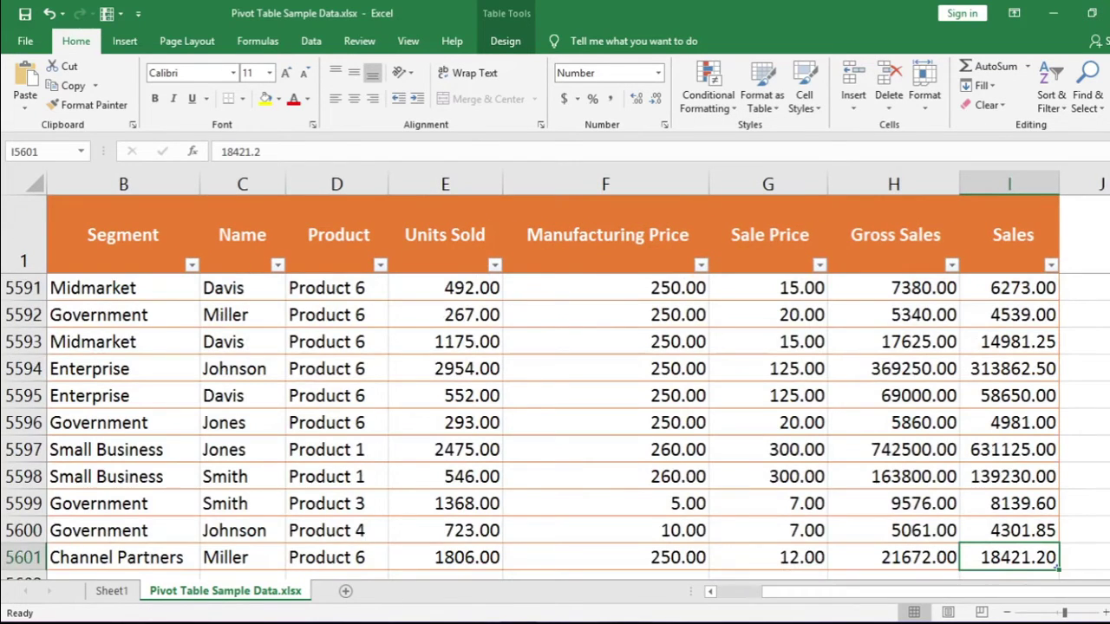
scroll(555, 390, "right", 5)
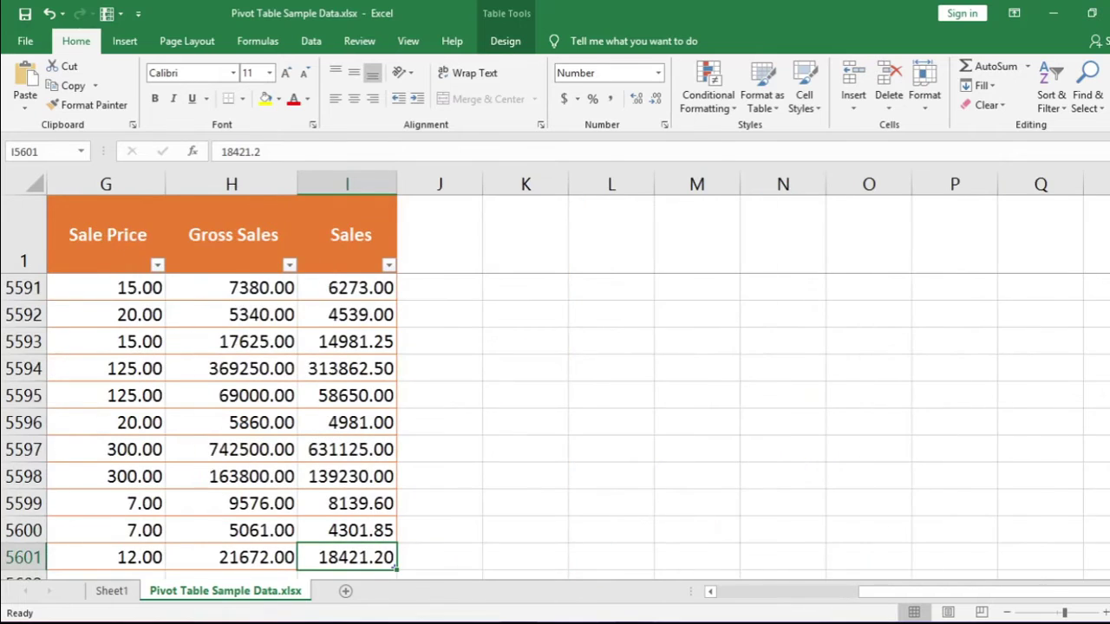
scroll(334, 485, "down", 2)
left_click(334, 492)
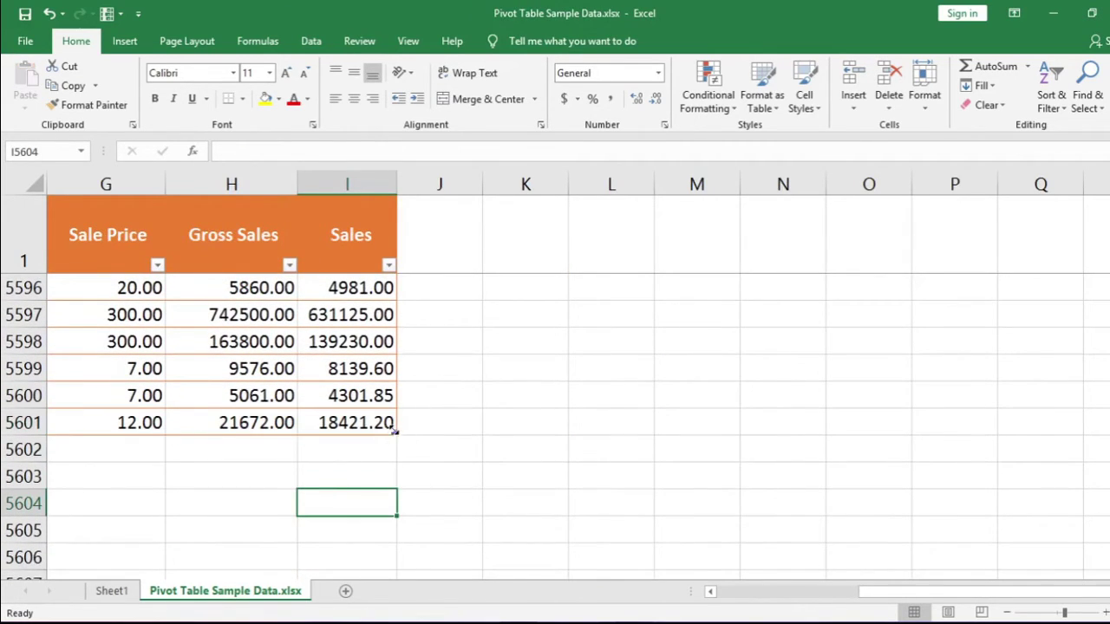
mouse_move(393, 433)
left_mouse_down()
mouse_move(399, 488)
mouse_move(392, 435)
left_mouse_up()
- Refresh Sheet1's pivot table so Enterprise Total reads 1568.94, then return to the data sheet
left_click(111, 591)
right_click(351, 382)
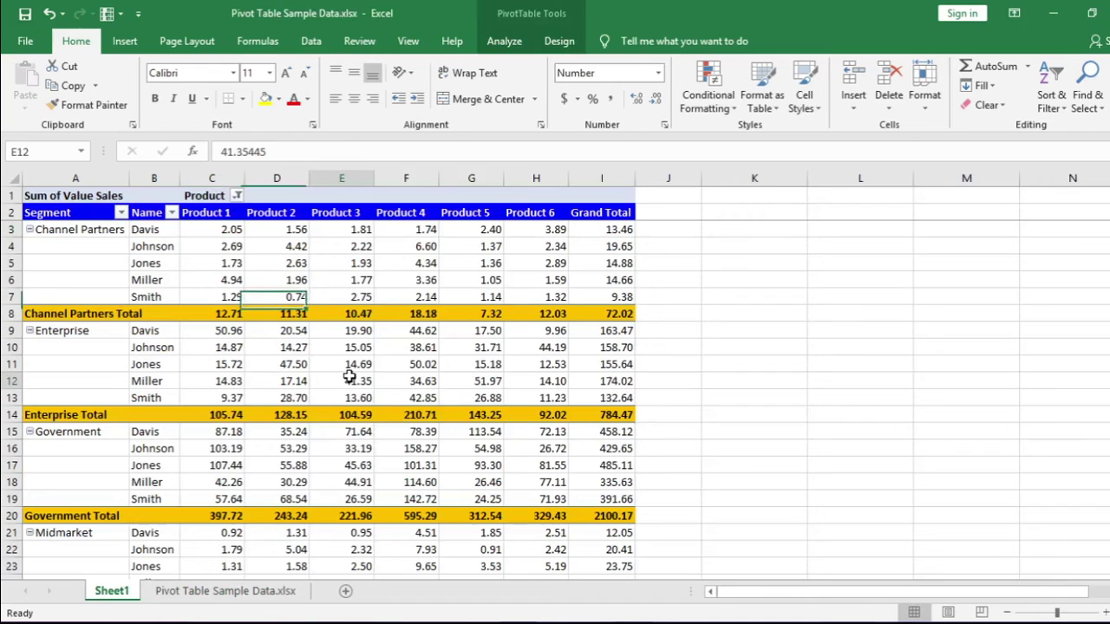
left_click(412, 196)
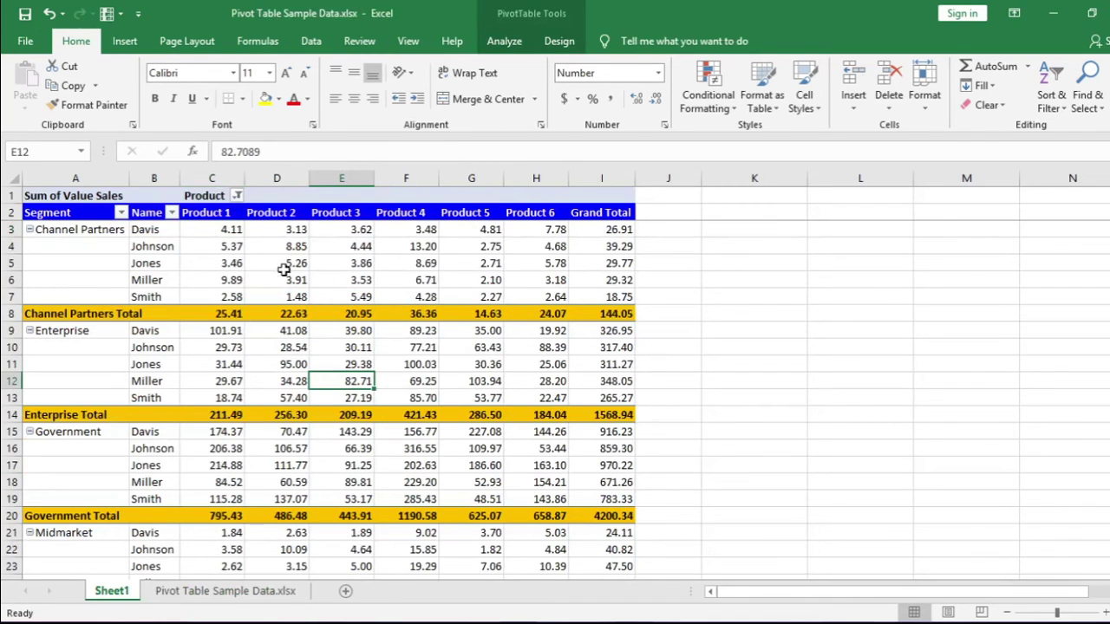
left_click(227, 232)
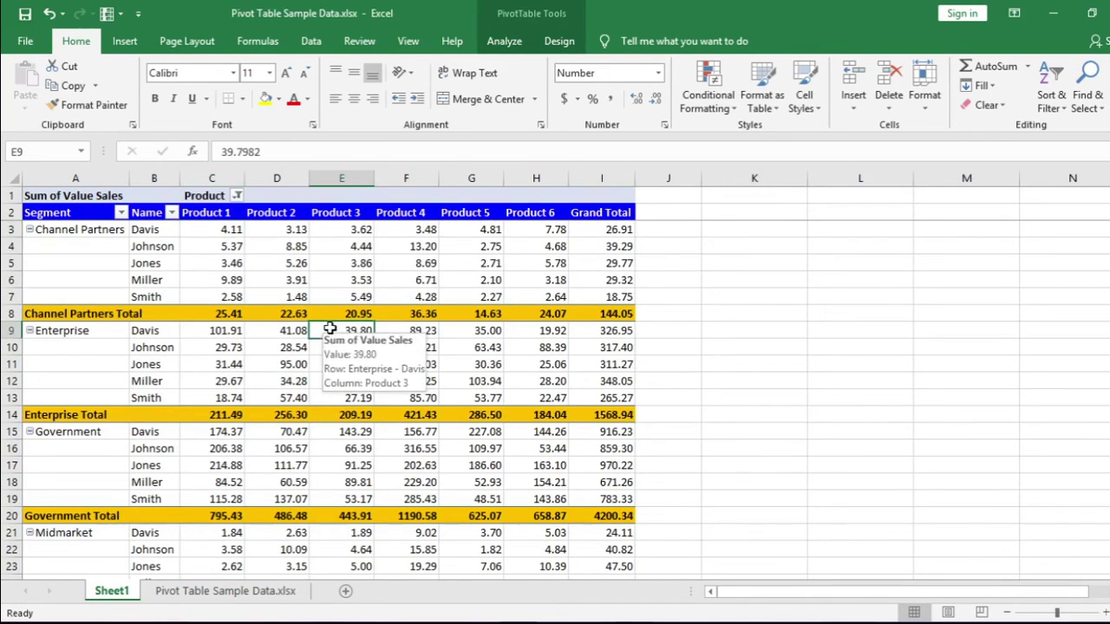
left_click(225, 590)
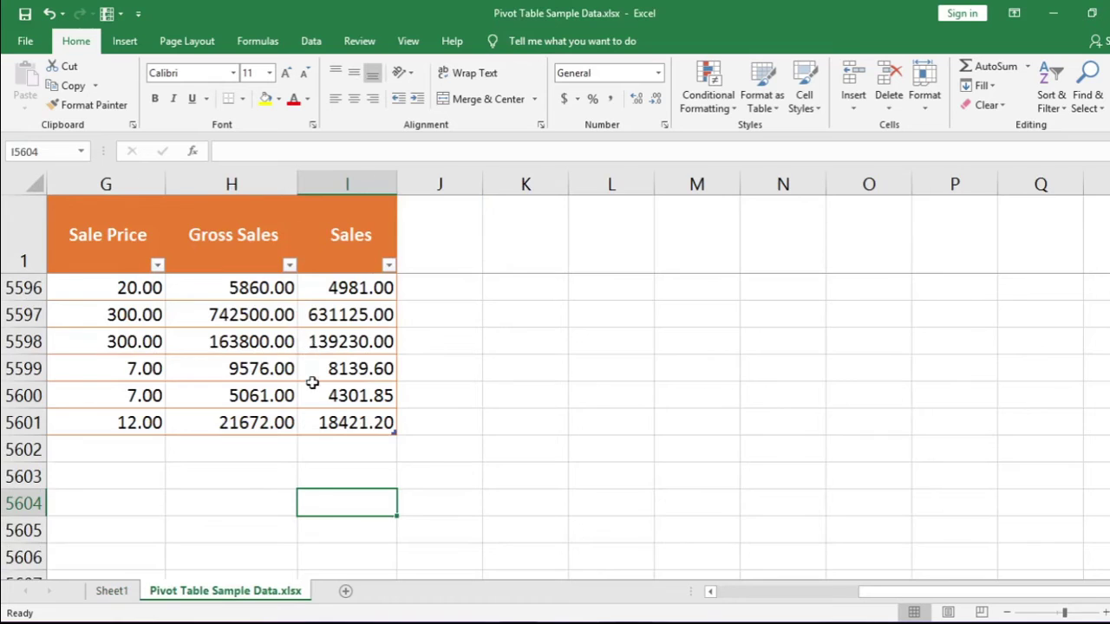
- Scan the orange table from Name column bottom to header, then show Sheet1's pivot (Government Total 4200.34)
scroll(312, 383, "down", 1)
scroll(728, 506, "down", 1)
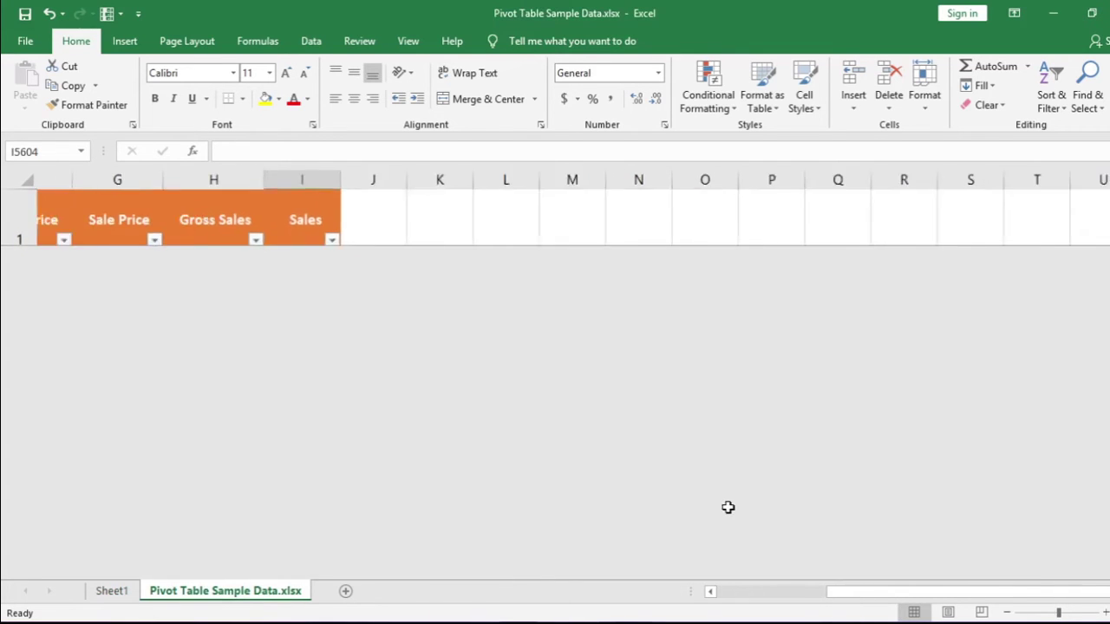
scroll(788, 524, "down", 1)
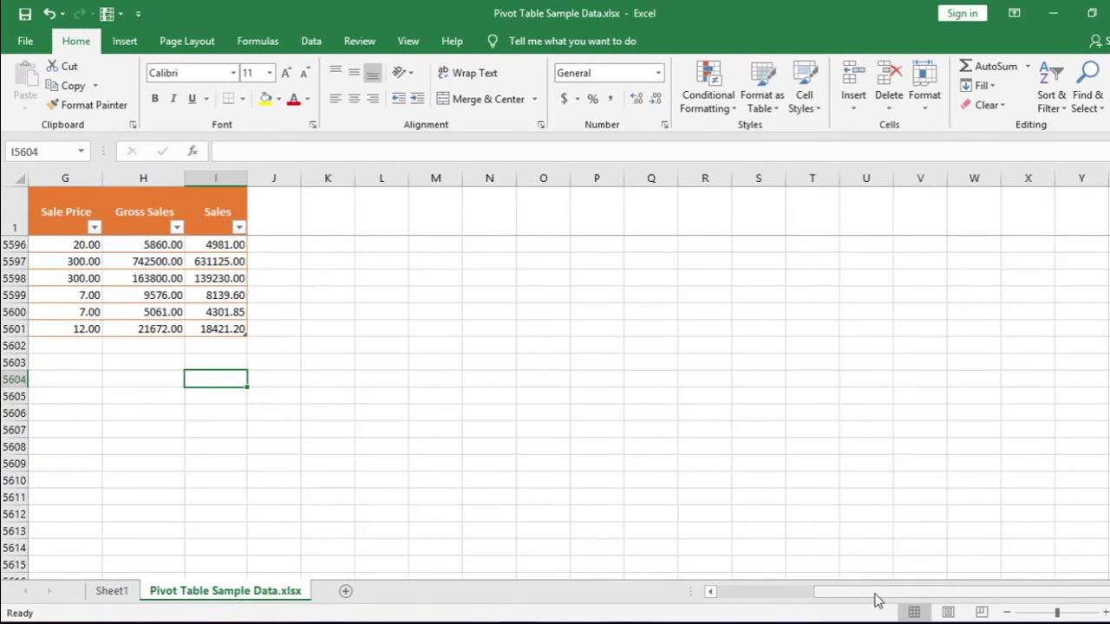
left_click_drag(874, 593, 535, 596)
left_click(217, 206)
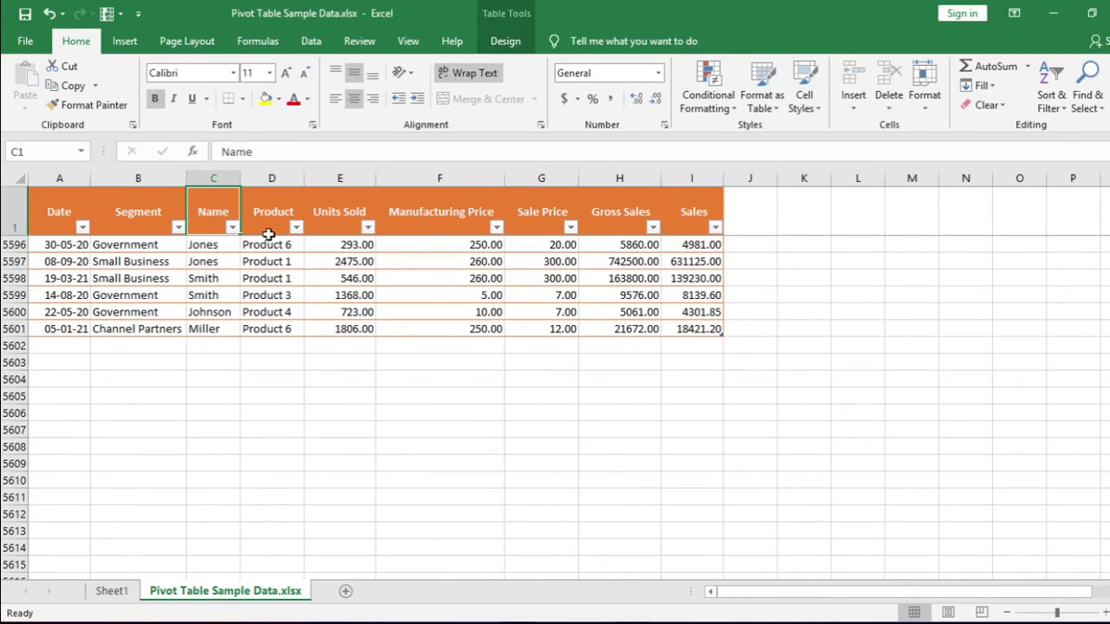
key("ctrl+Down")
key("Up")
key("ctrl+Up")
key("Left")
key("ctrl+Up")
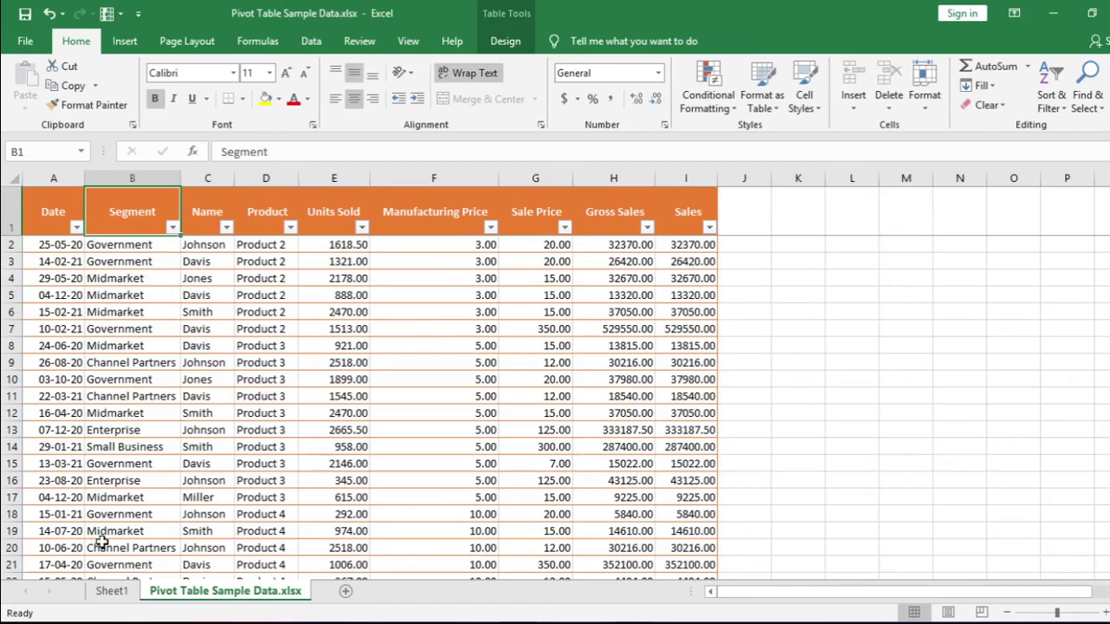
left_click(111, 590)
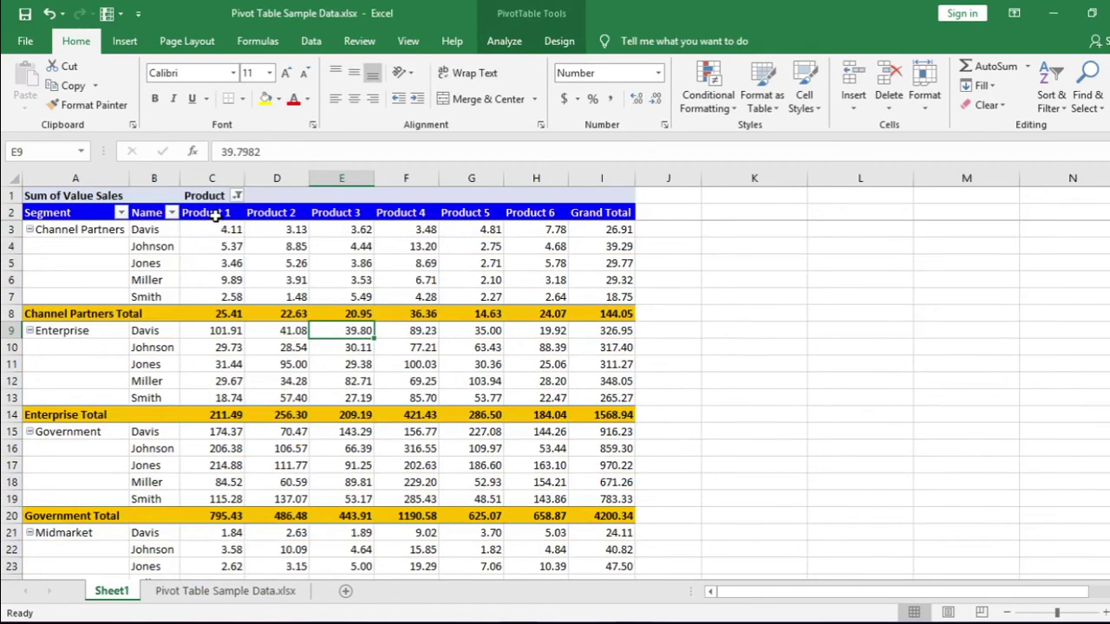
left_click(214, 216)
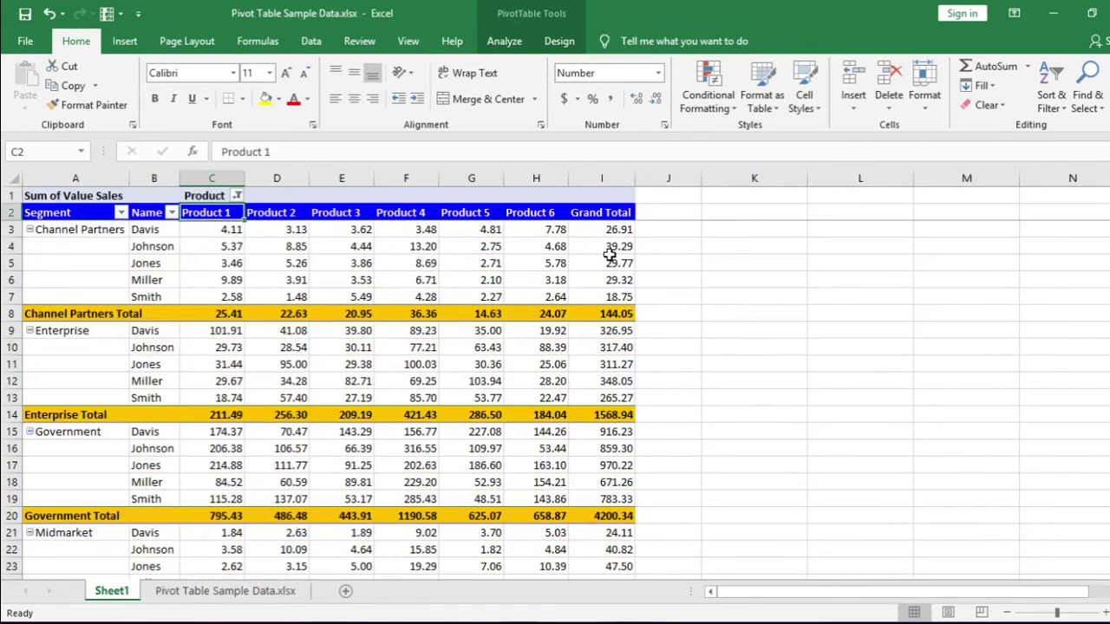
left_click(707, 100)
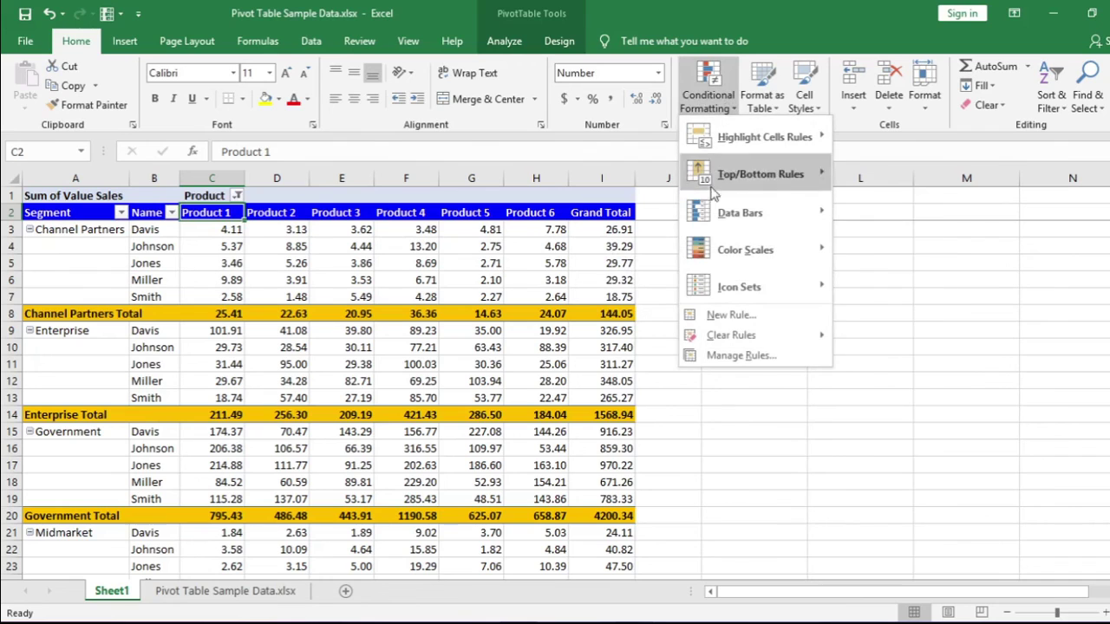
mouse_move(728, 336)
left_click(902, 398)
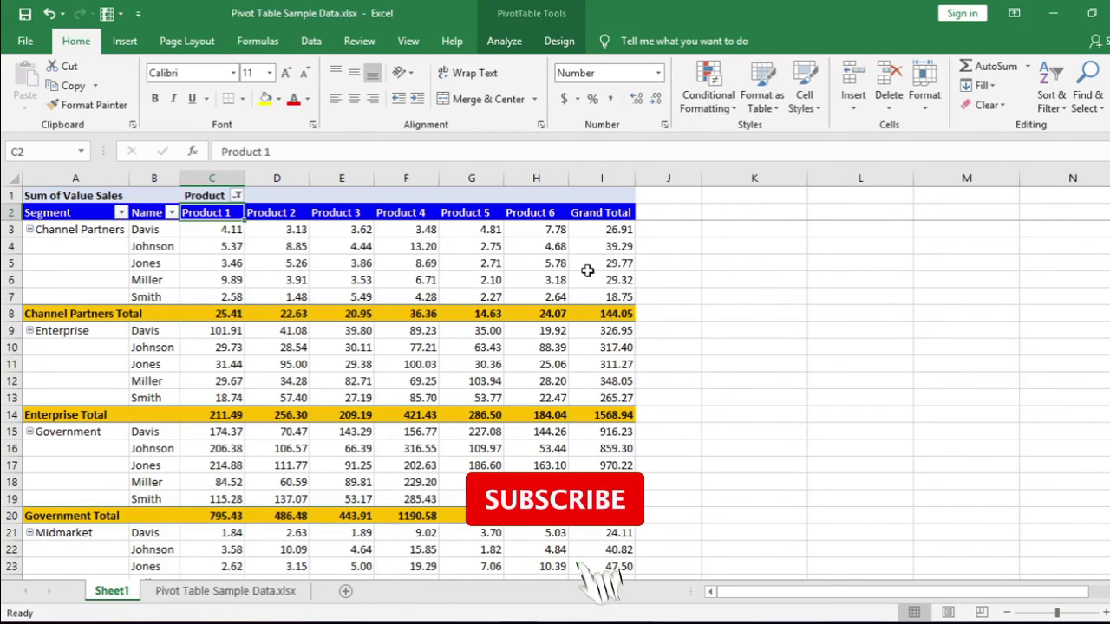
left_click(497, 257)
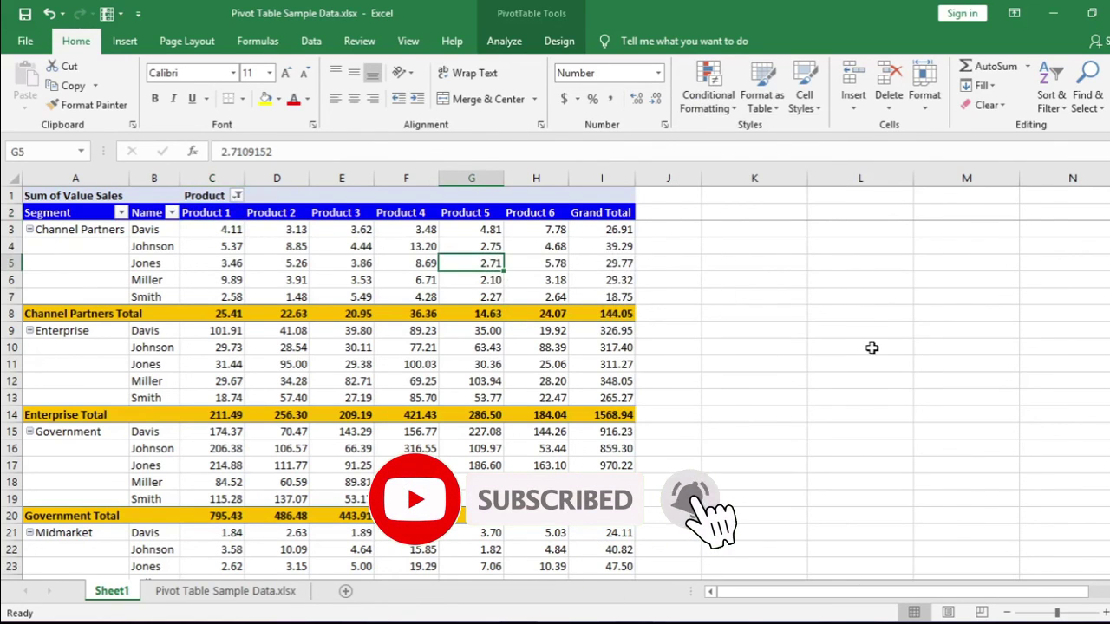